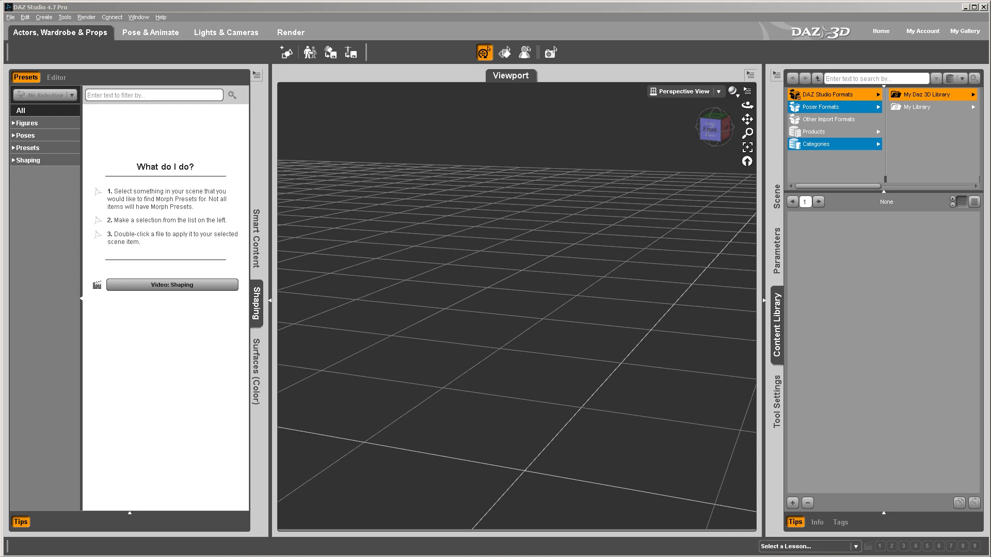
Load the Biz Man figure from the People category of Smart Content into the scene
left_click(260, 252)
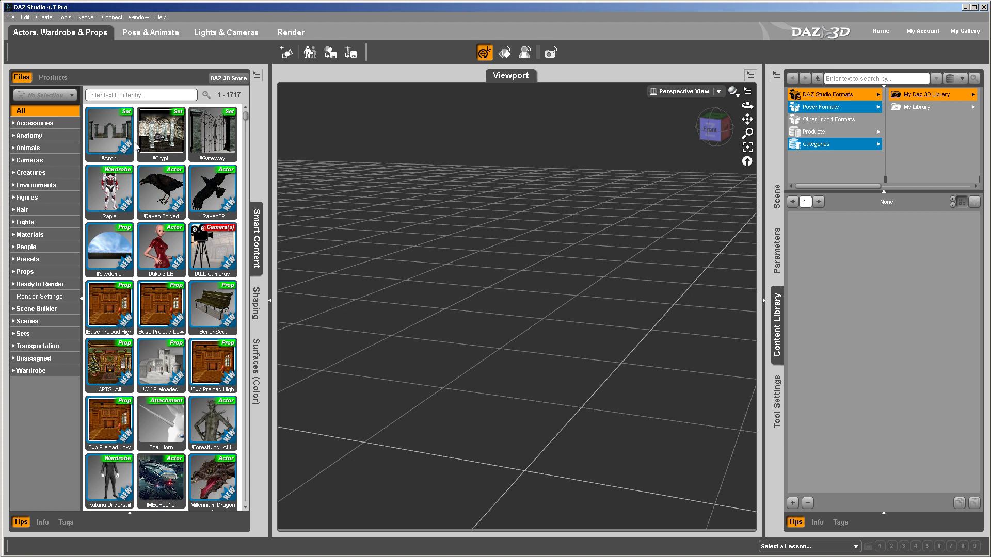
left_click(27, 247)
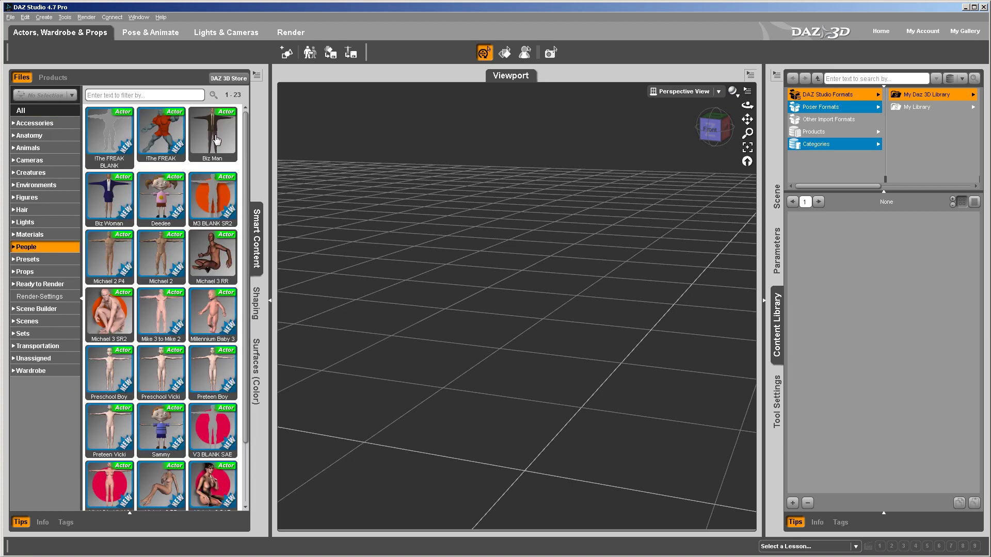
double_click(216, 141)
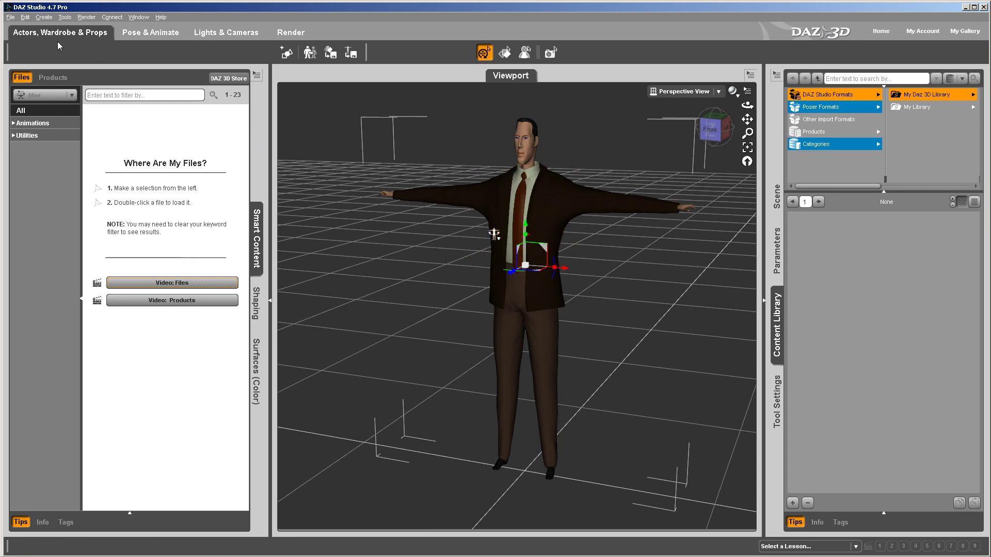
Export the scene as bizman.fbx and review the morph export rules
left_click(10, 19)
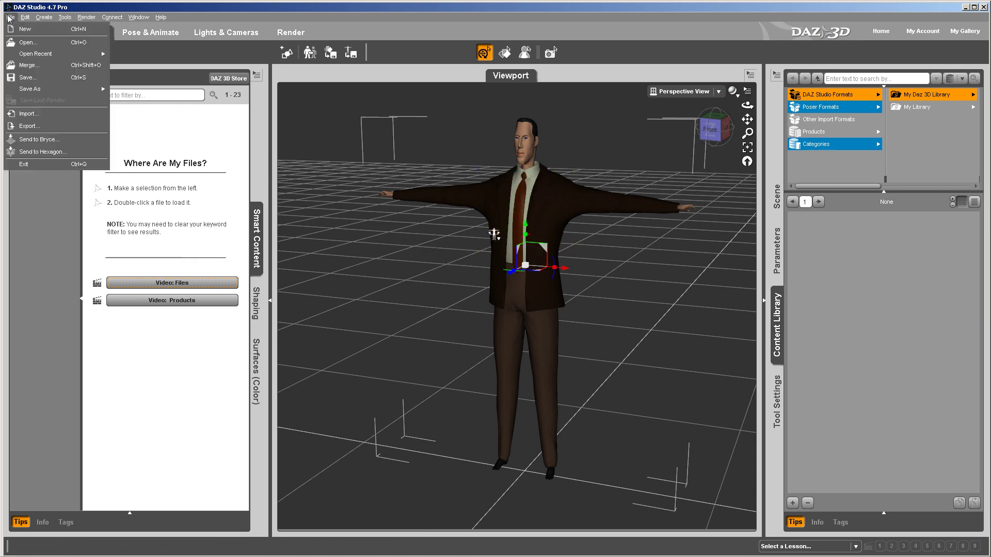
left_click(23, 126)
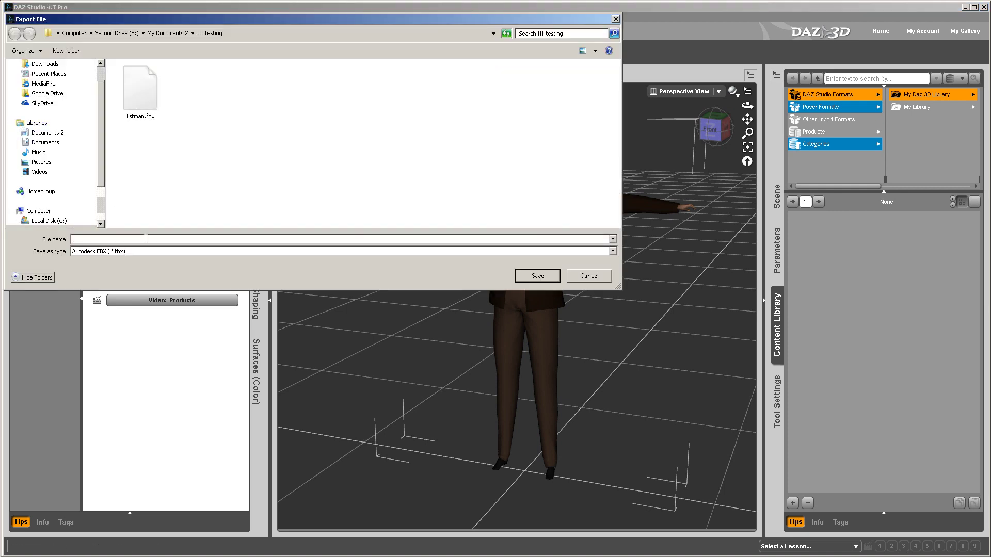
type("bizman")
left_click(532, 280)
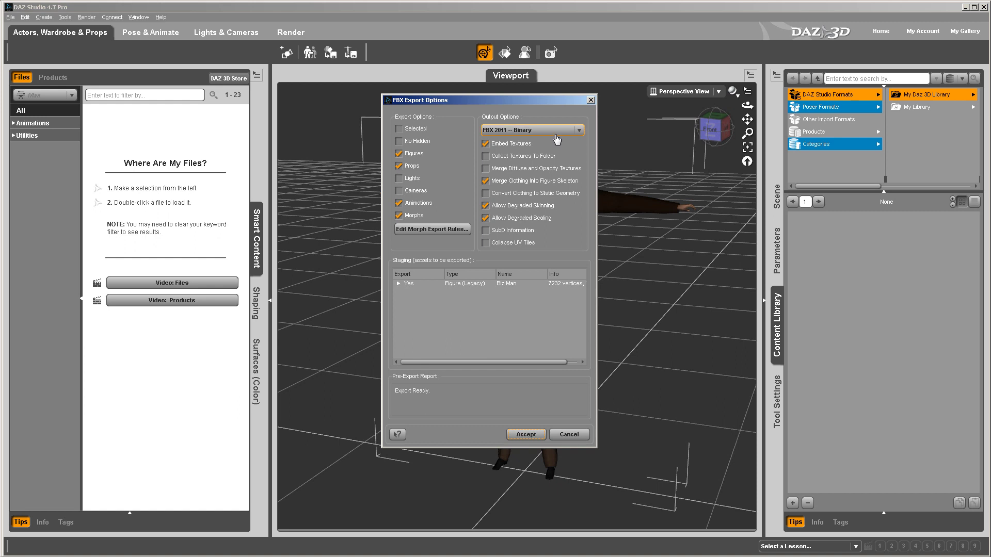
left_click(427, 231)
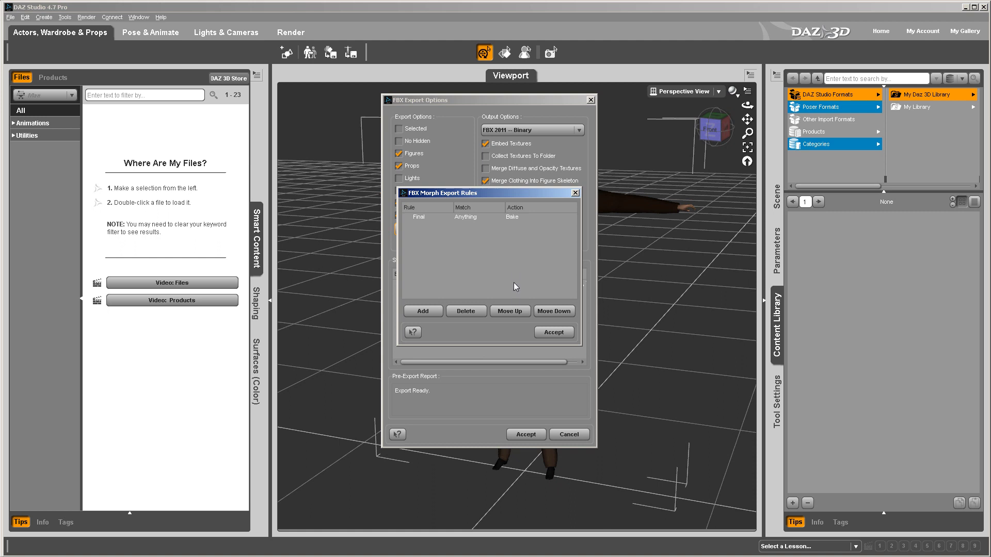
left_click(574, 194)
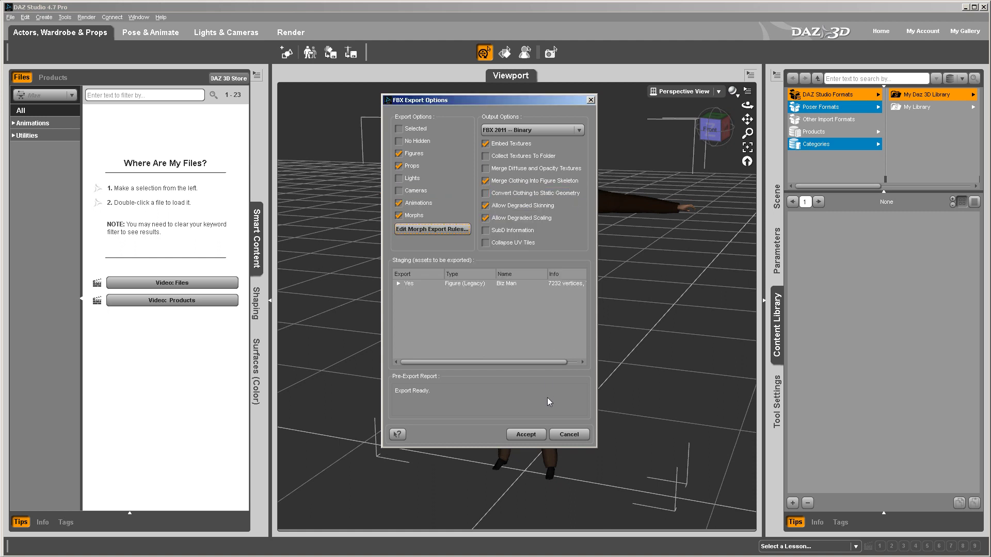
Finish the FBX export, then import bizman.fbx into 3DXchange with the default import settings
left_click(526, 435)
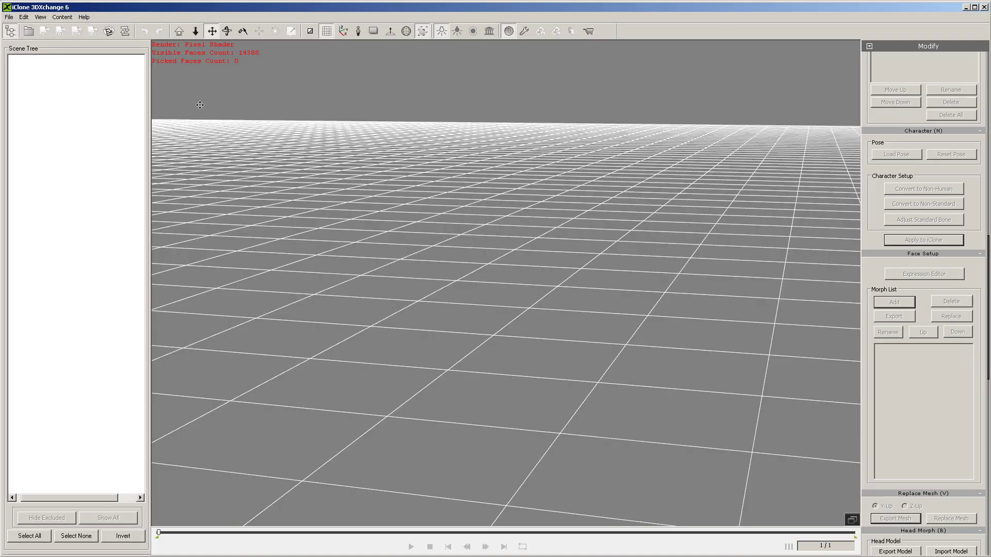
left_click(35, 34)
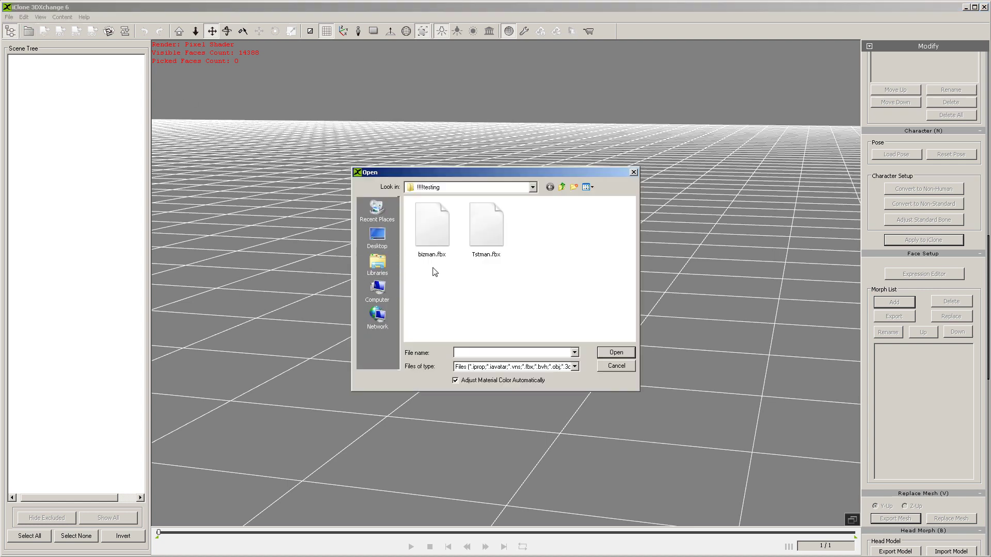
double_click(429, 233)
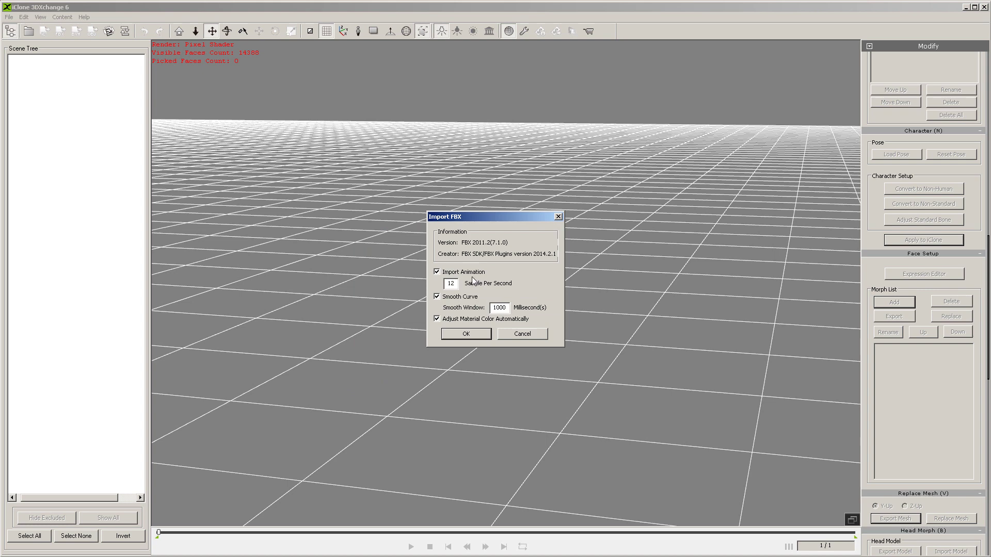
left_click(457, 334)
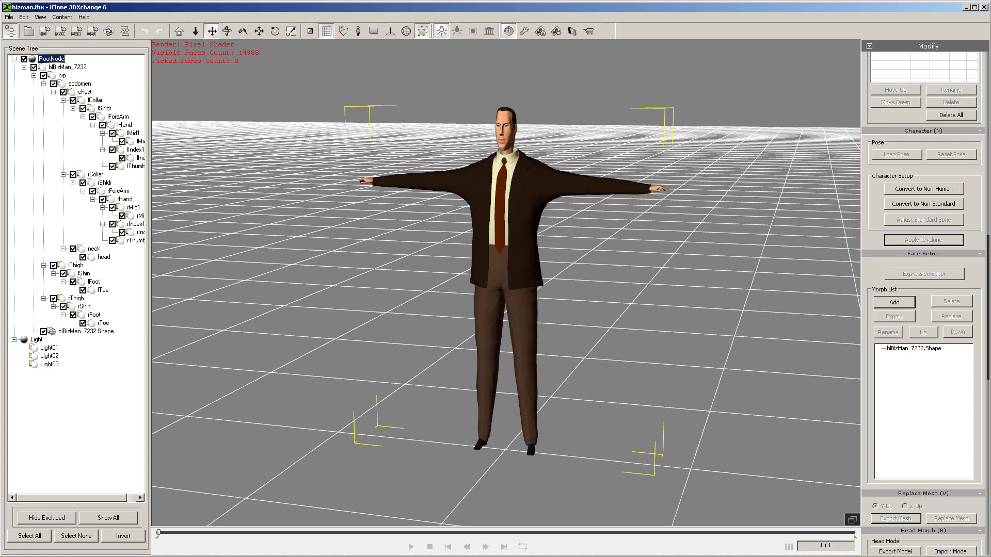
Apply Auto Smooth to the normals of the blBizMan_7232.Shape mesh
scroll(914, 248, "up", 10)
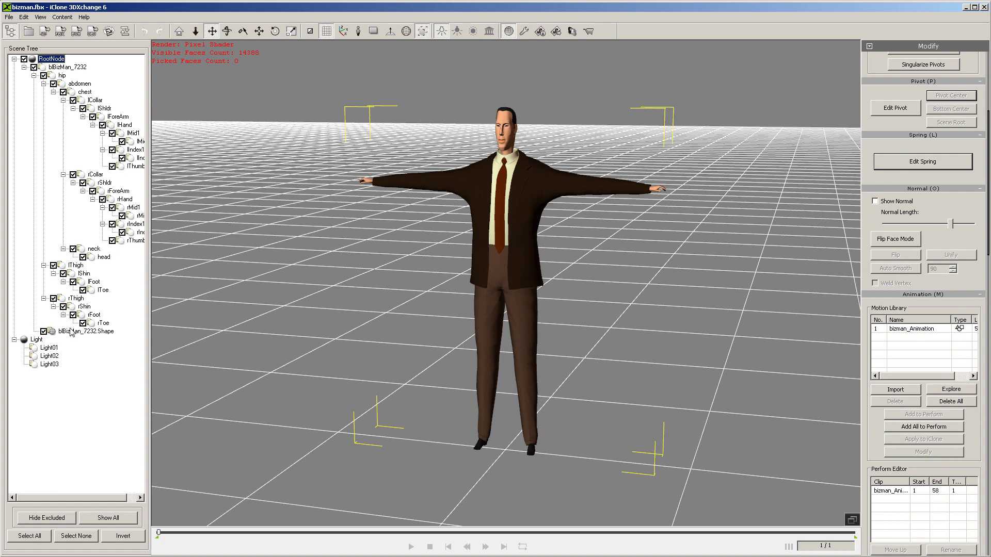
left_click(72, 331)
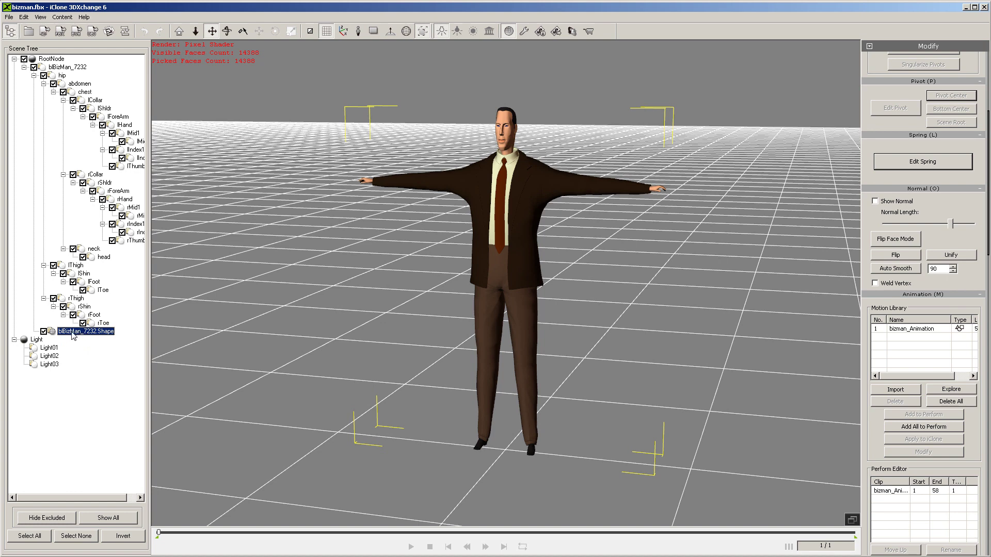
left_click(903, 274)
Delete the bizman_Animation clip from the Motion Library
left_click_drag(988, 227, 988, 260)
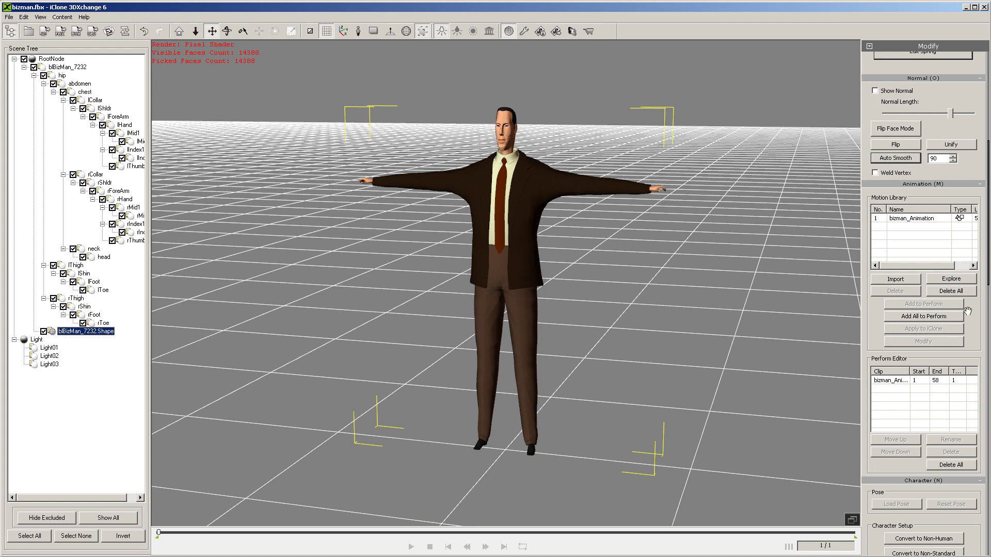
double_click(904, 381)
key("Return")
left_click(965, 291)
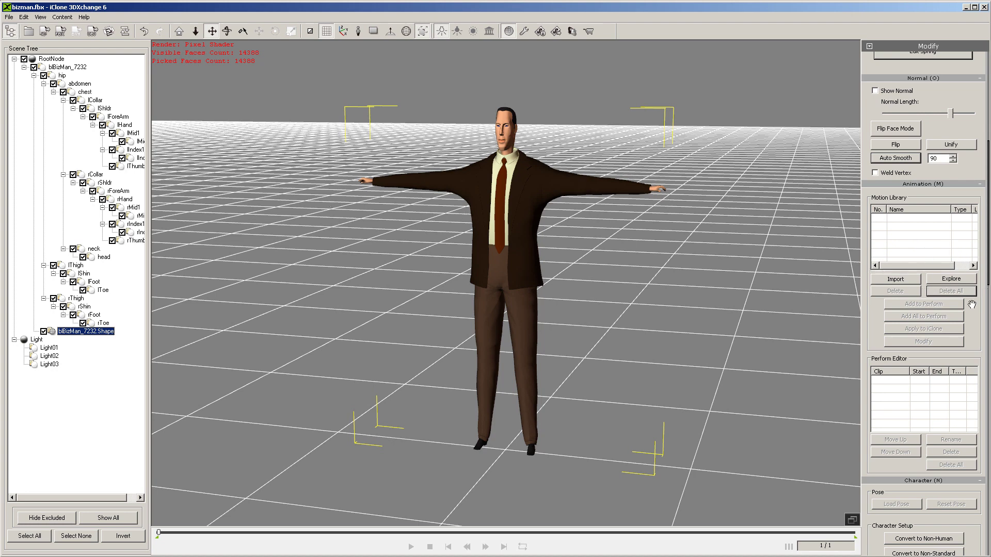
Start non-standard characterization using the Daz4 Genesis bone mapping preset
left_click_drag(986, 239, 984, 318)
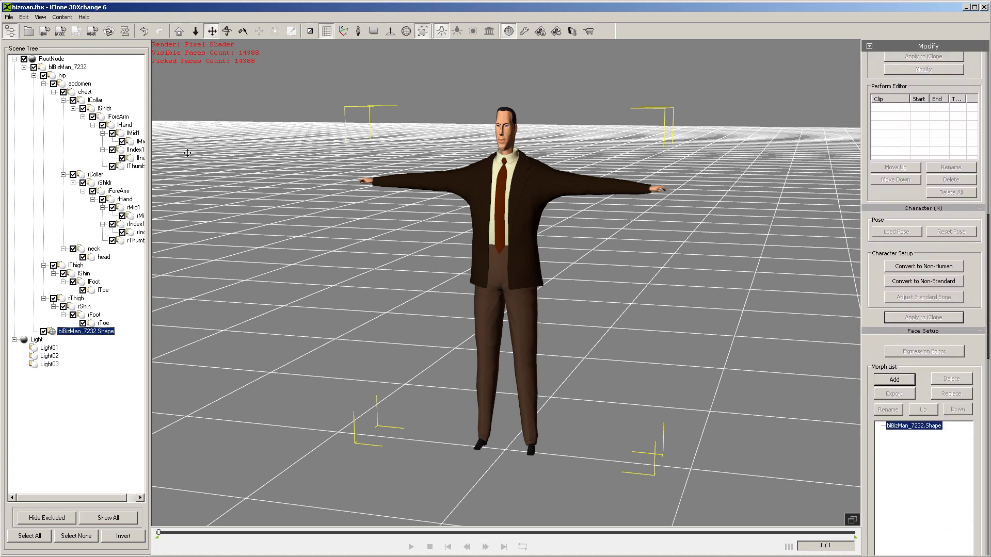
left_click(942, 283)
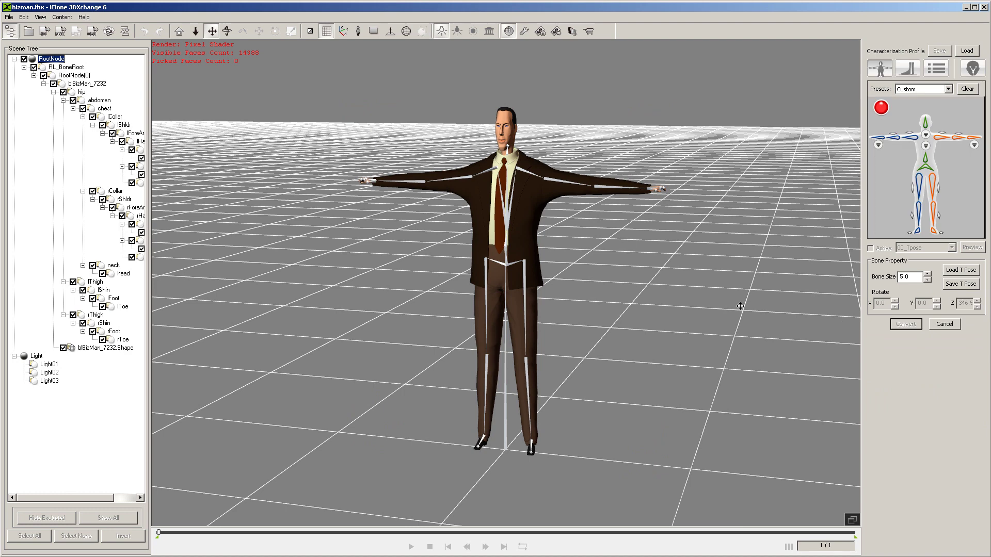
left_click(948, 89)
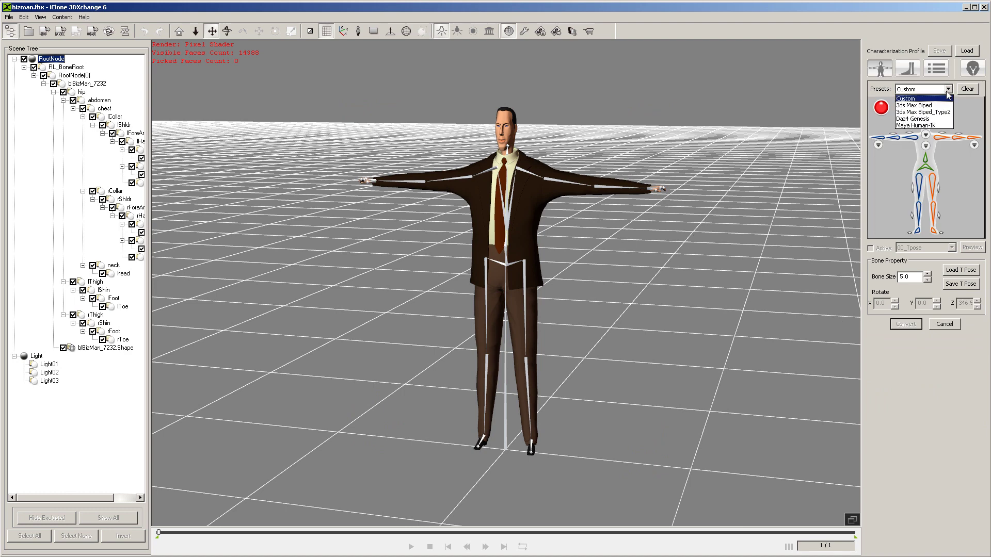
left_click(918, 121)
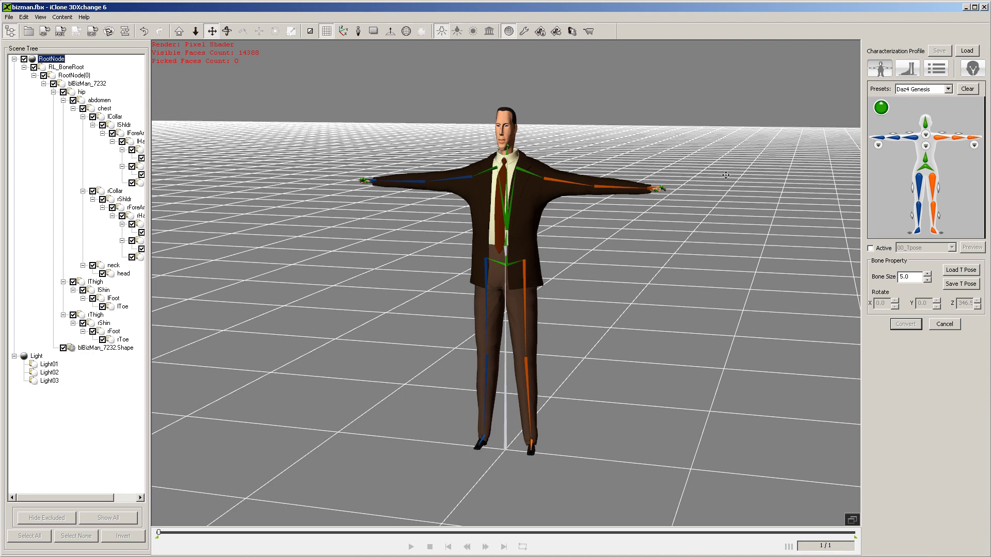
Preview the 11_Basic Walk test motion, then stop it and return to T-pose
left_click(871, 248)
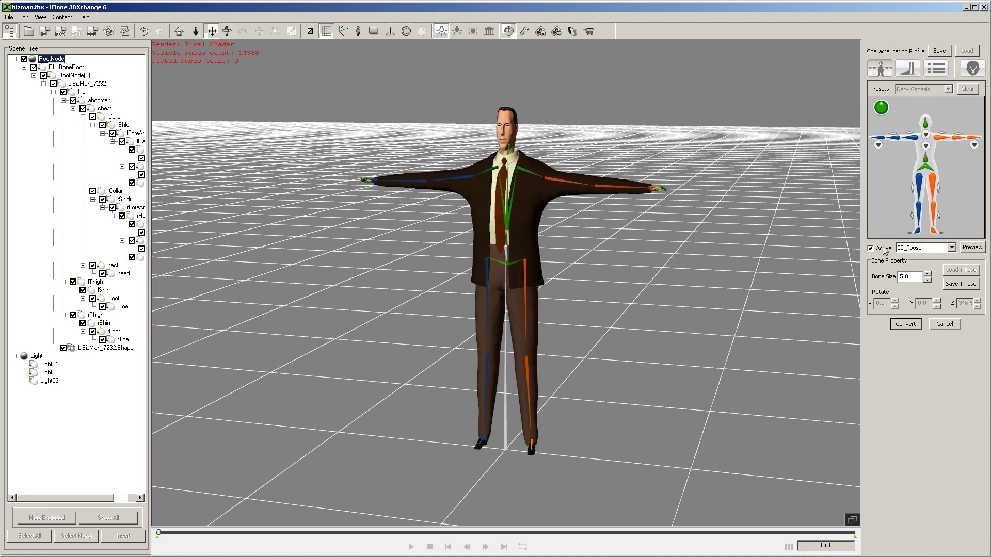
left_click(951, 247)
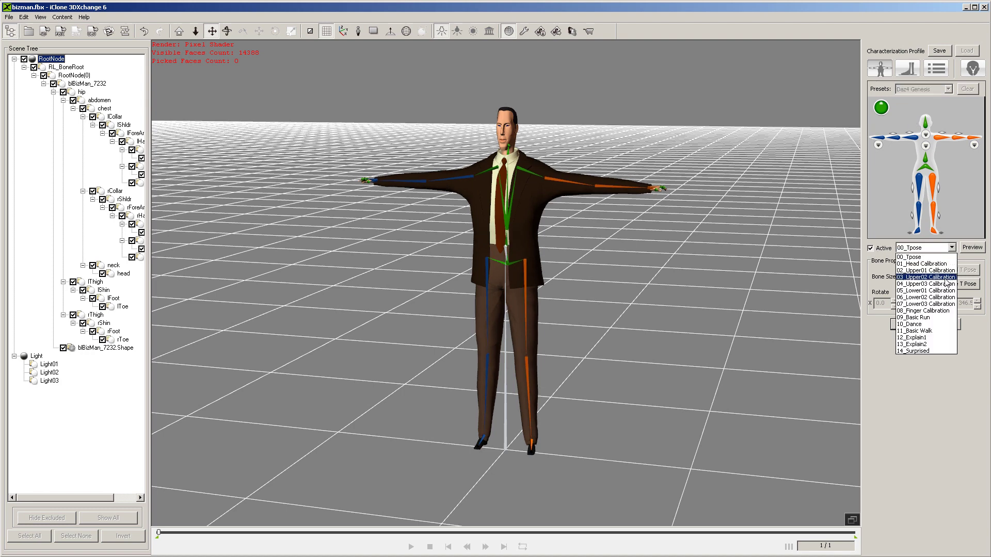
left_click(932, 331)
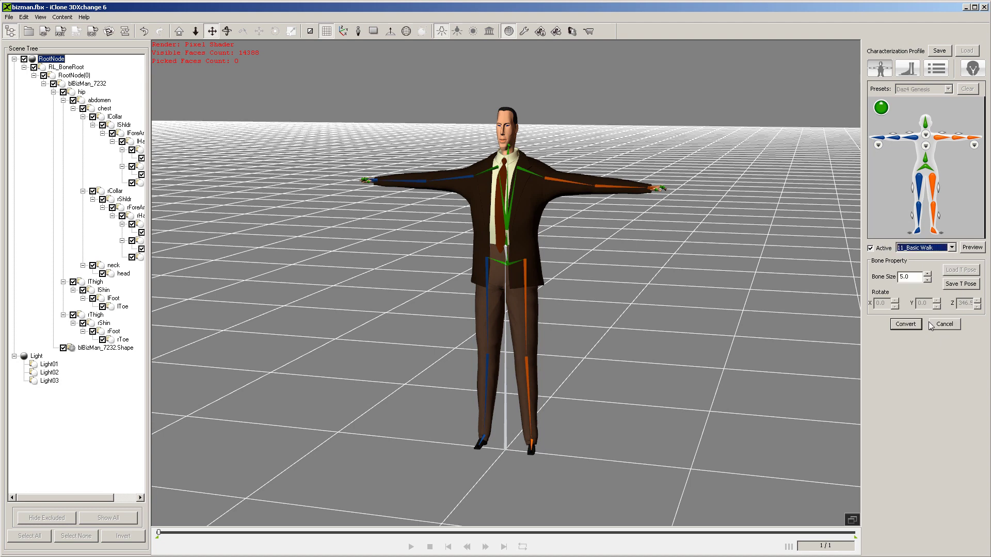
left_click(972, 248)
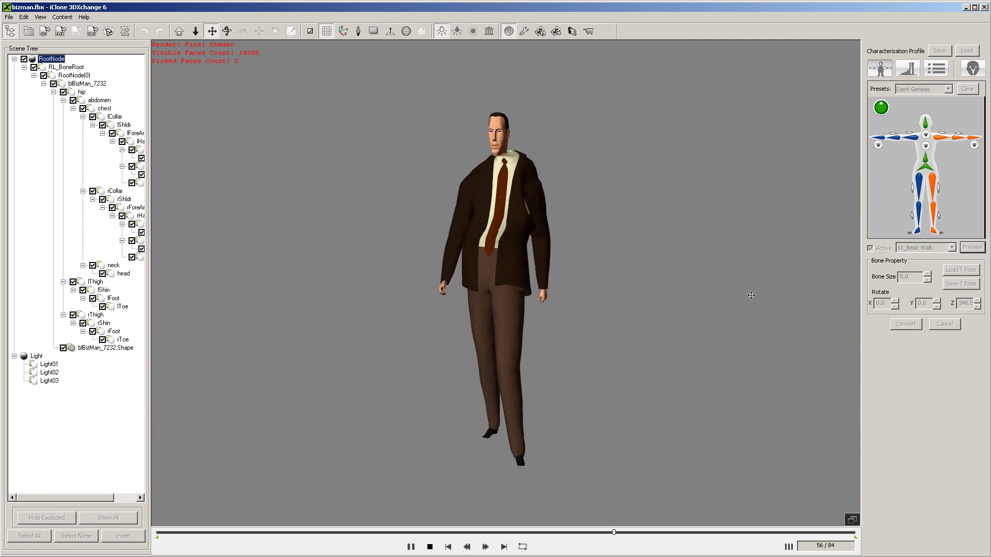
left_click(430, 547)
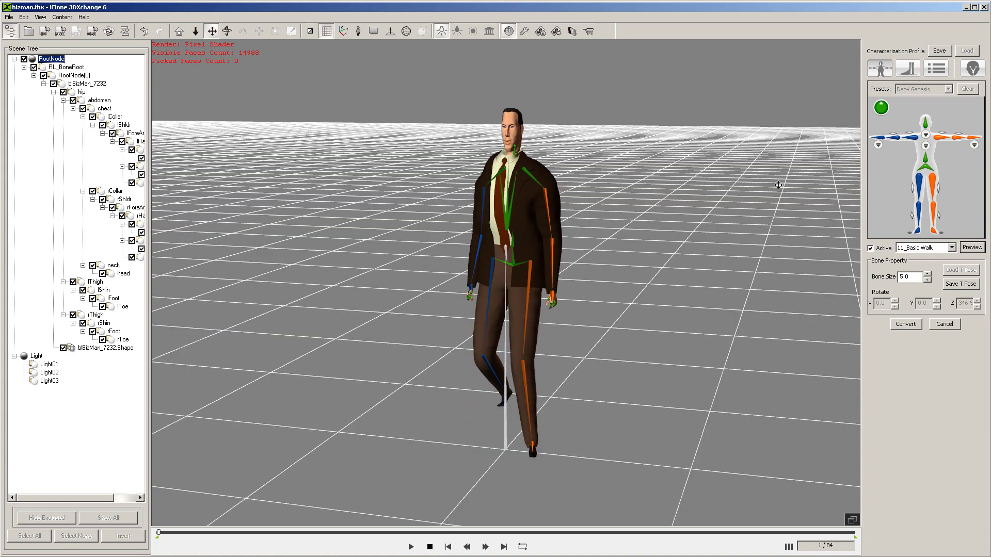
left_click(871, 248)
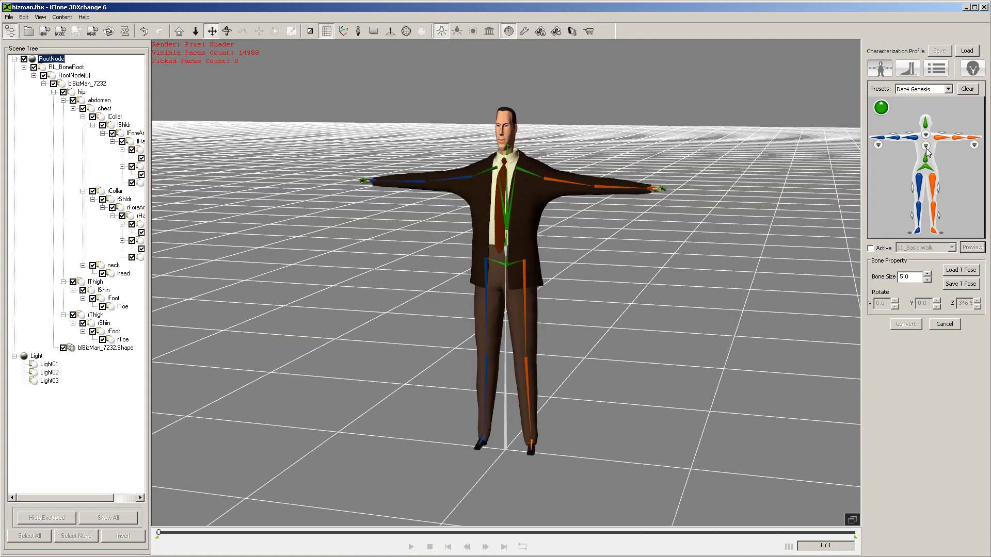
Unmap the Spine2 chest bone on the spine page and recheck the walk
left_click(924, 148)
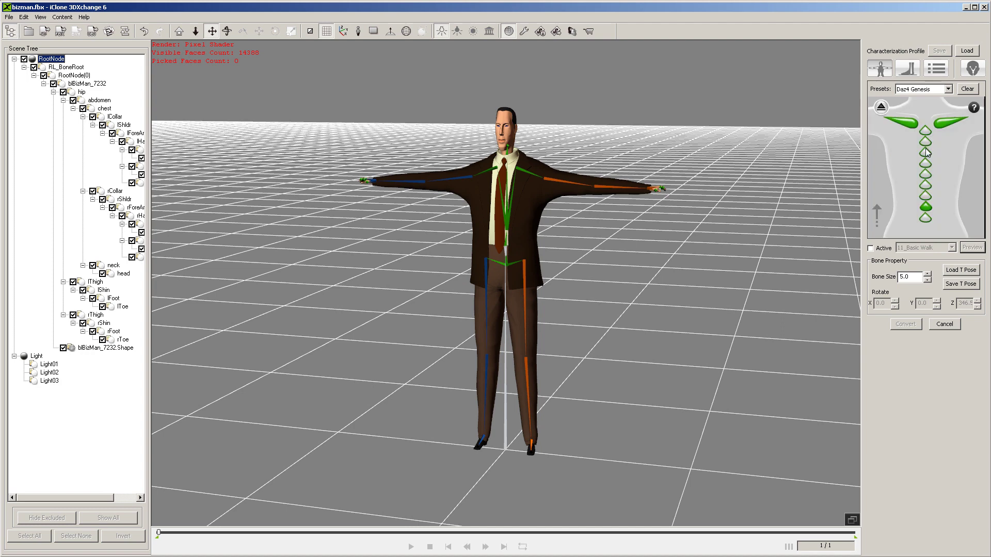
left_click(927, 207)
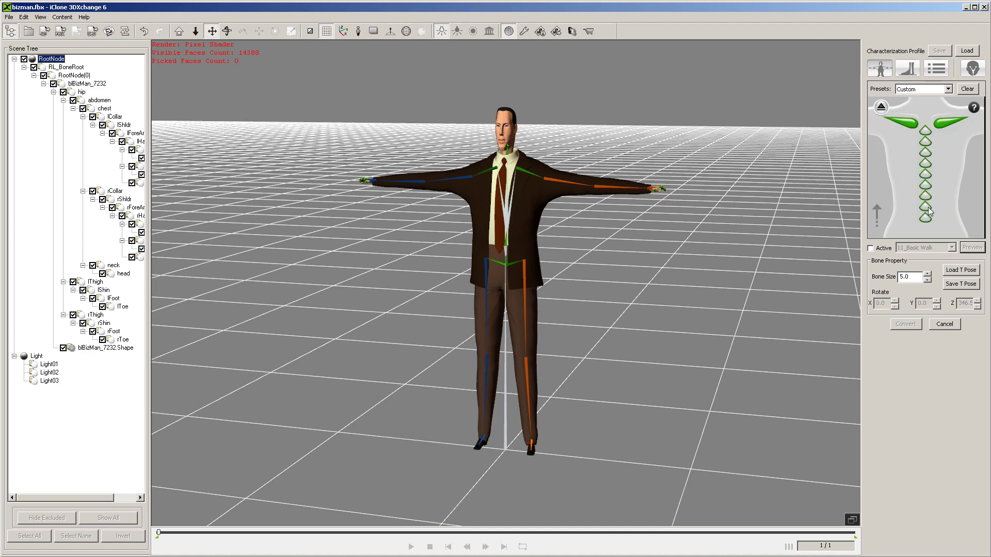
left_click(872, 248)
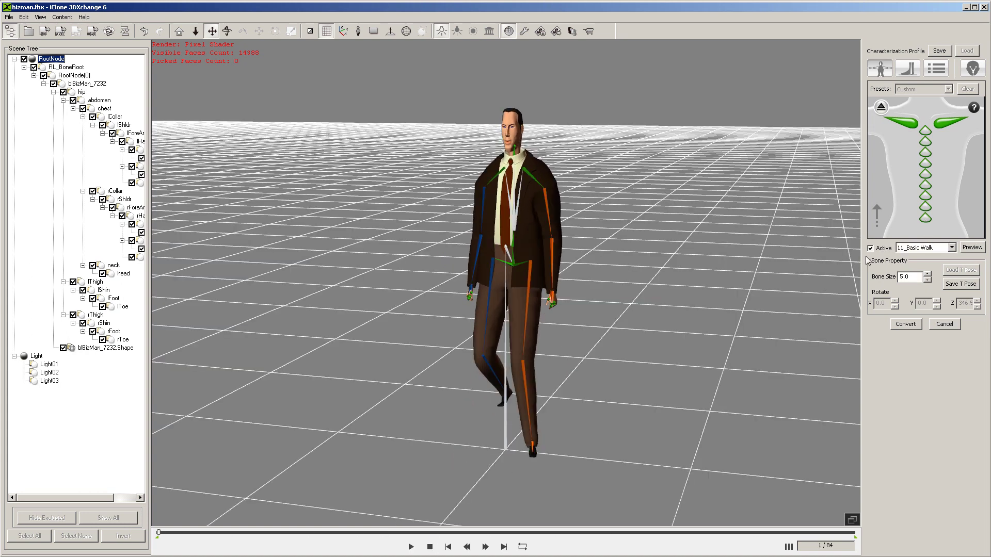
left_click(872, 249)
Check the hip bone mapping, preview the walk once more, and convert the character
left_click(923, 219)
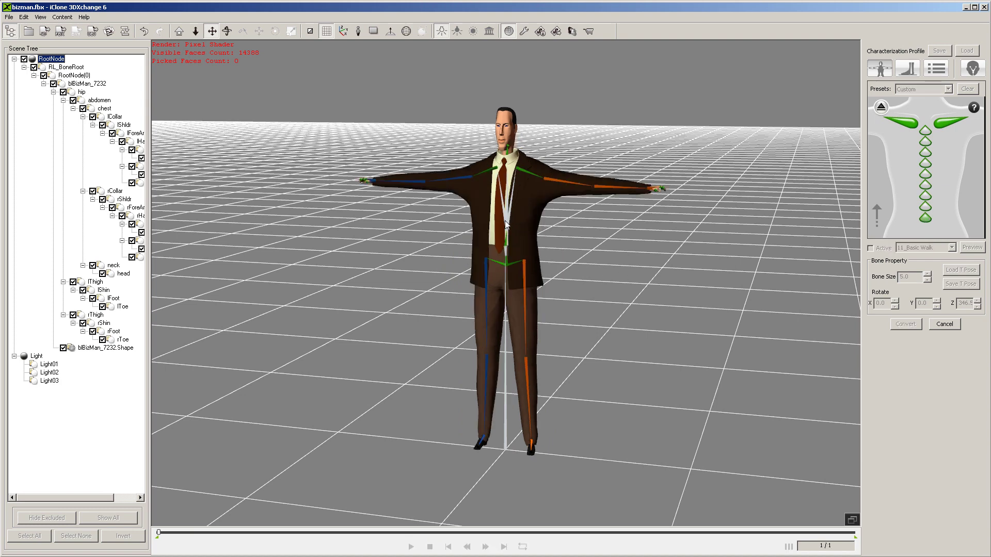
left_click(587, 277)
left_click(871, 249)
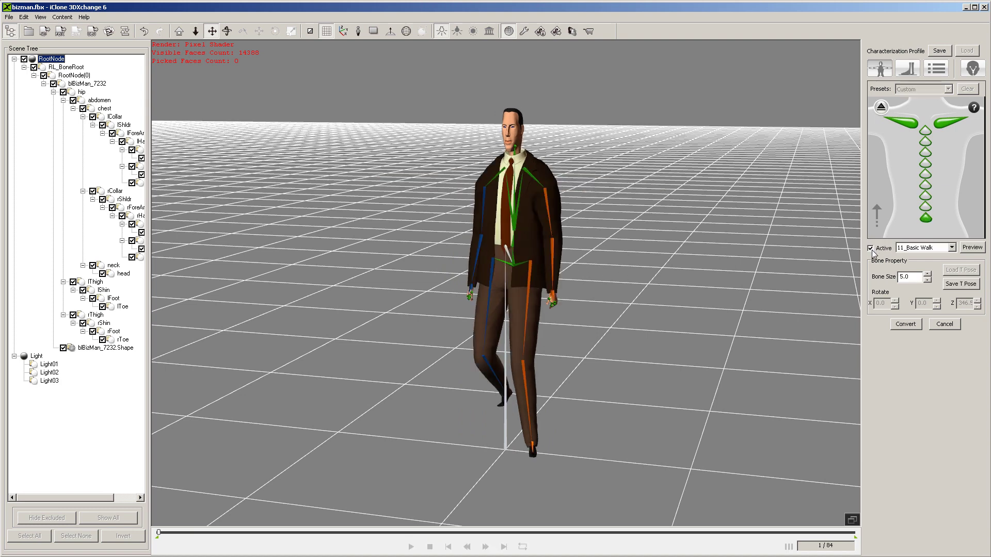
left_click(963, 249)
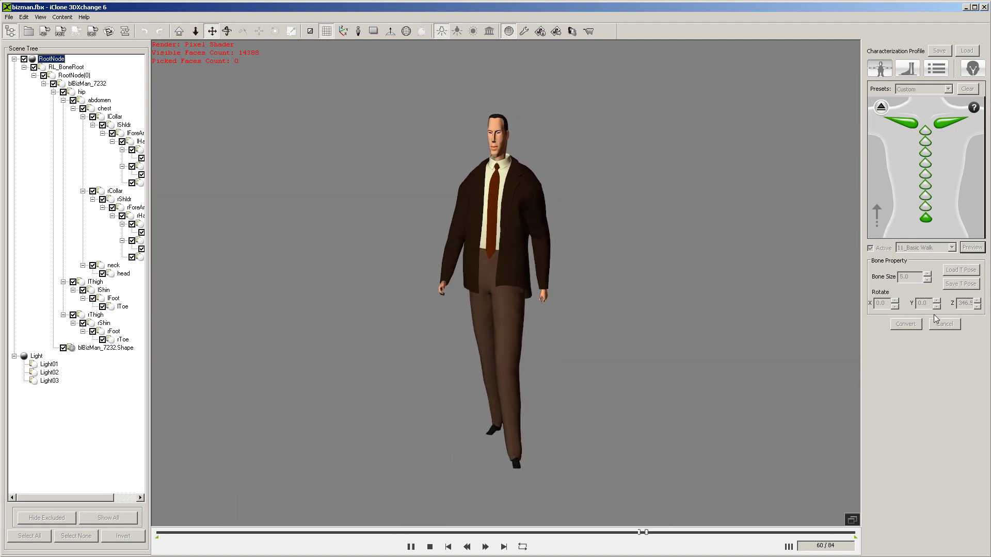
left_click(430, 548)
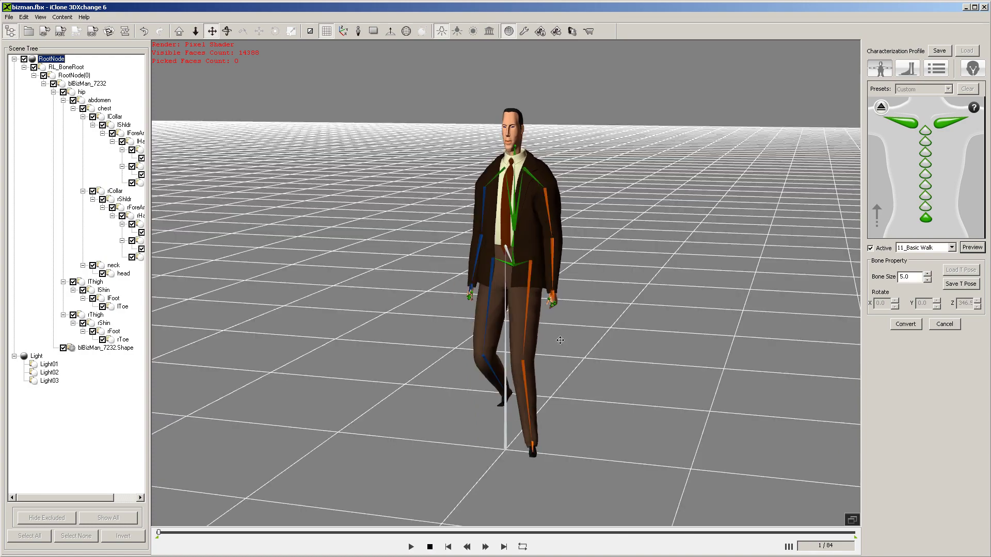
right_click_drag(591, 287, 606, 228)
left_click(904, 324)
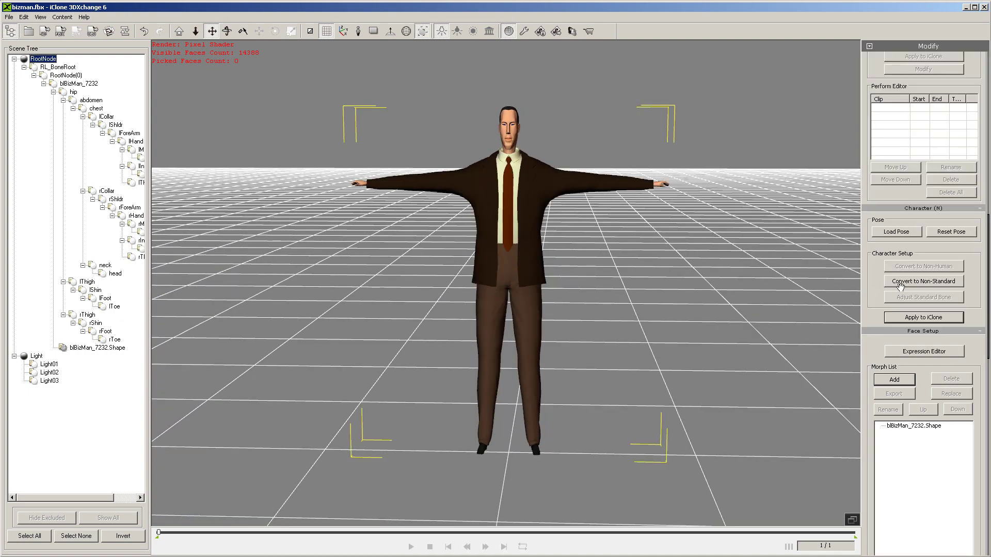
Send Biz Man to iClone and move it left across the ground
left_click(953, 321)
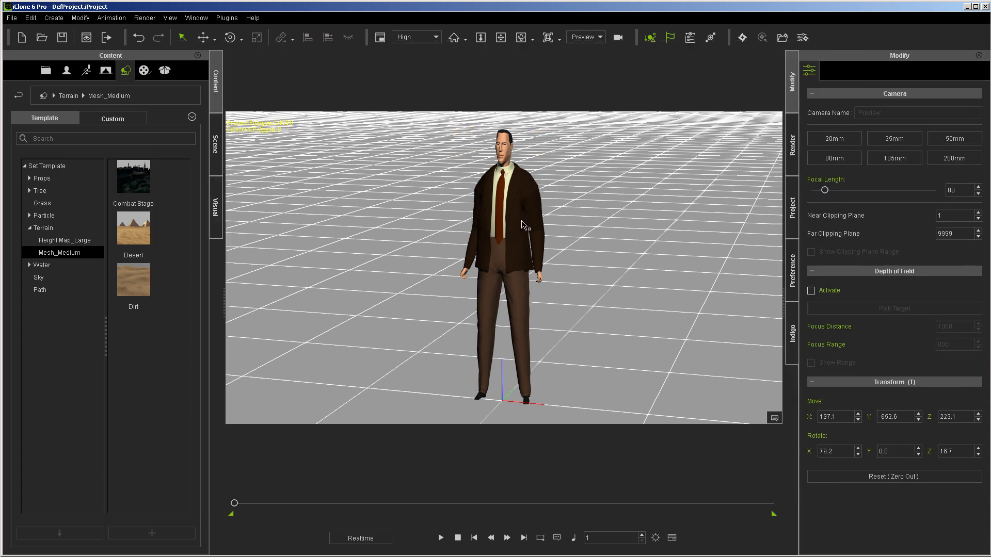
left_click(198, 39)
left_click_drag(493, 229, 442, 211)
left_click(497, 228)
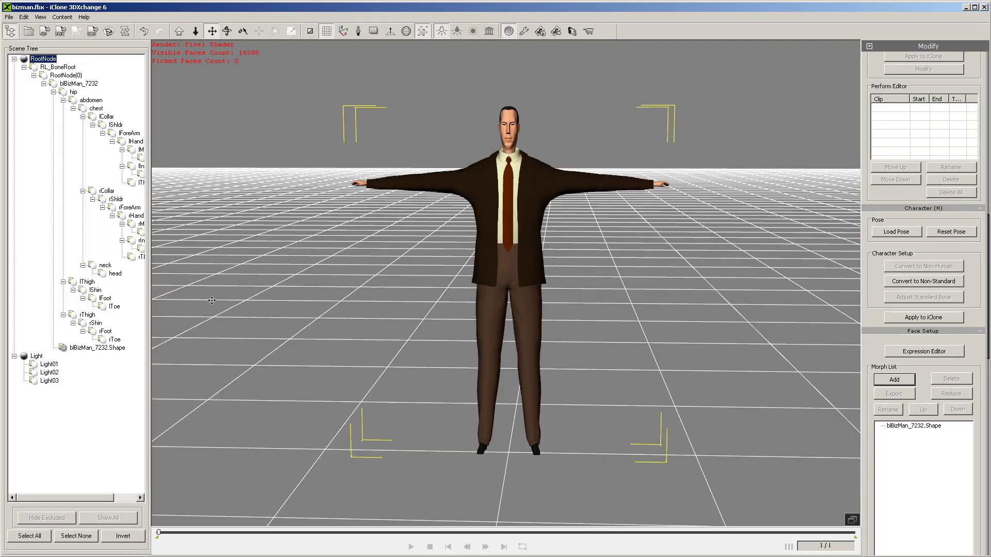
Recharacterize Biz Man as non-standard and show the full-body bone map in T-pose
left_click(923, 281)
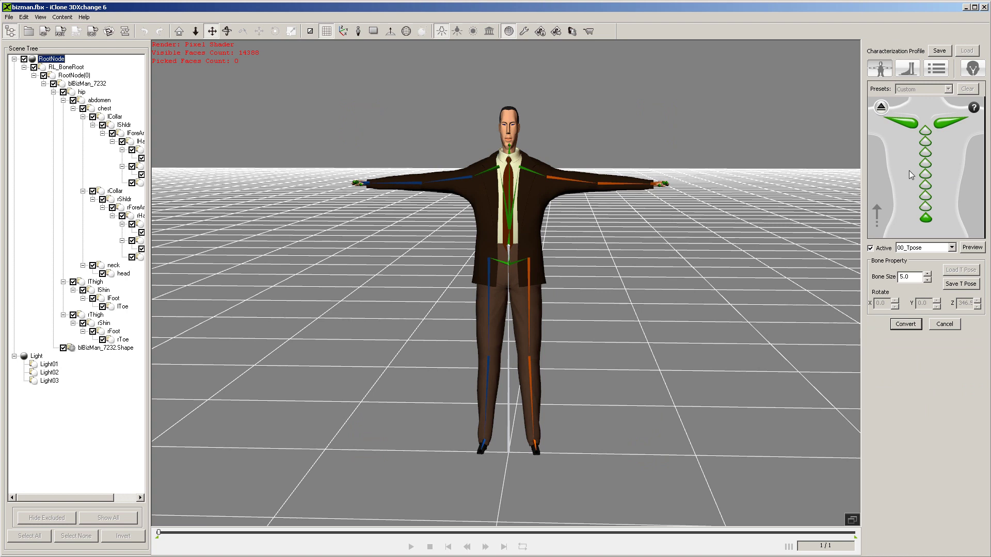
left_click(870, 248)
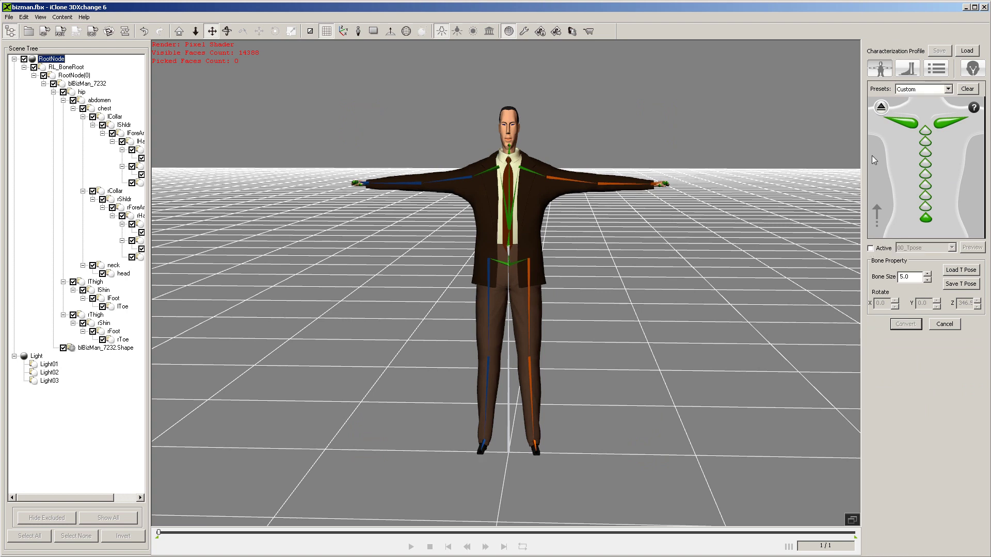
left_click(881, 113)
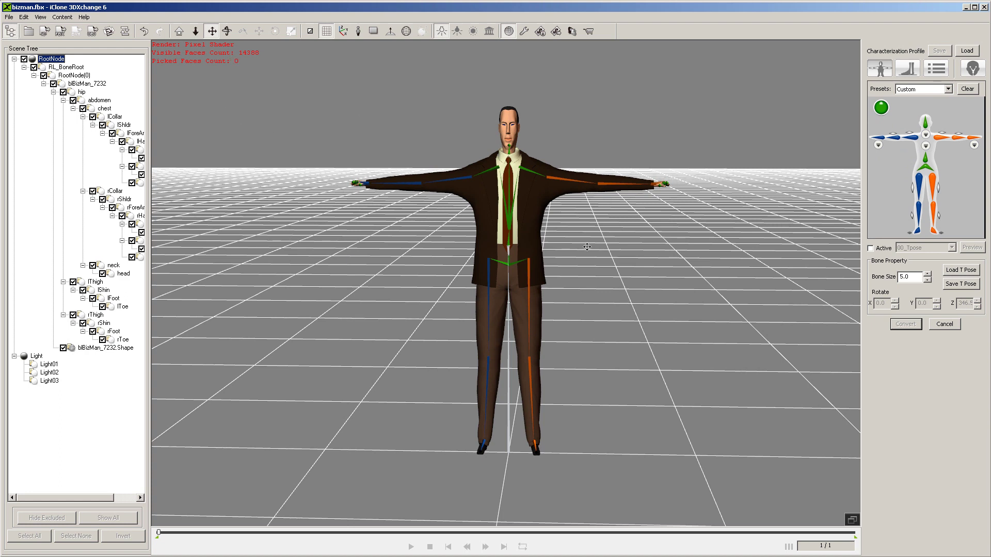
left_click(870, 248)
left_click(871, 248)
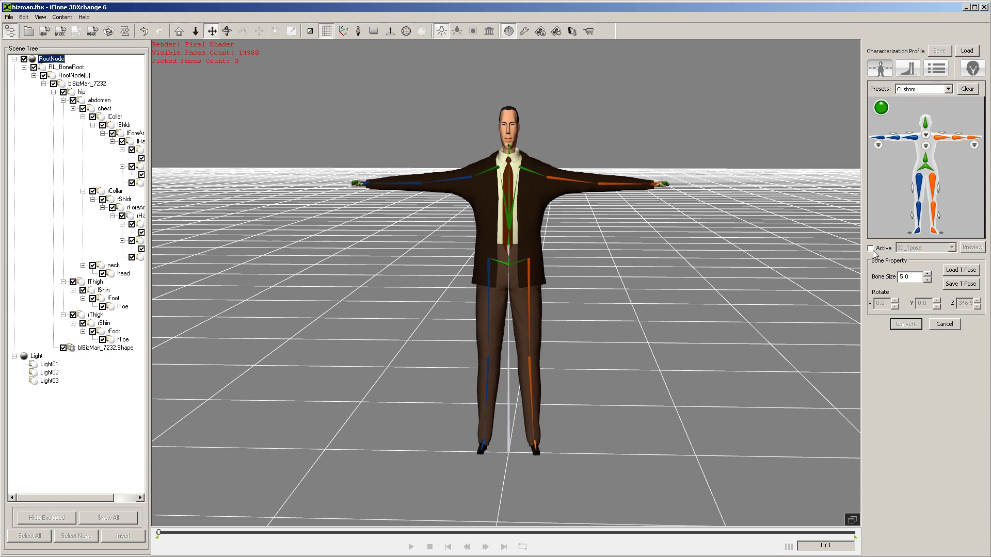
Rotate the lCollar and lShldr bones to level the left arm
left_click(530, 172)
left_click(274, 31)
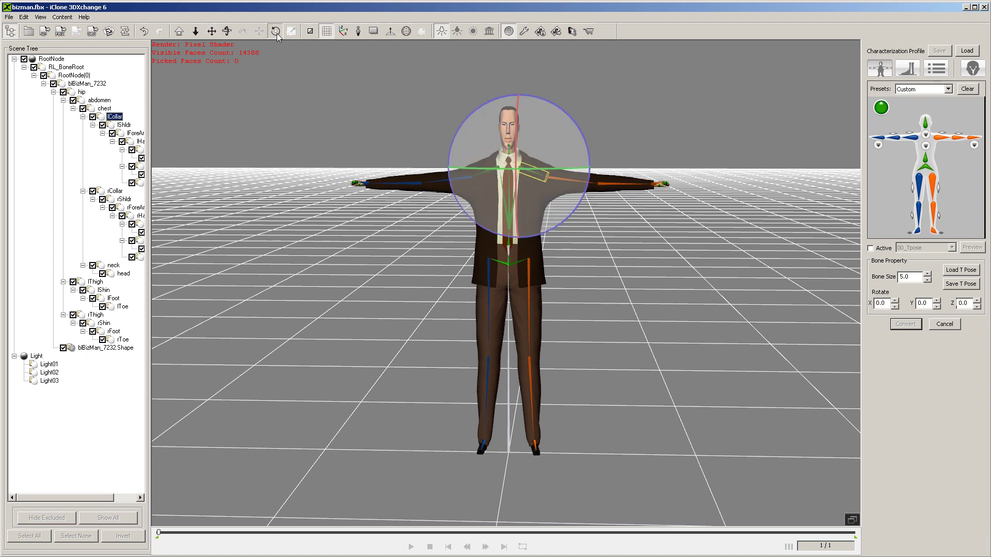
left_click_drag(462, 213, 471, 216)
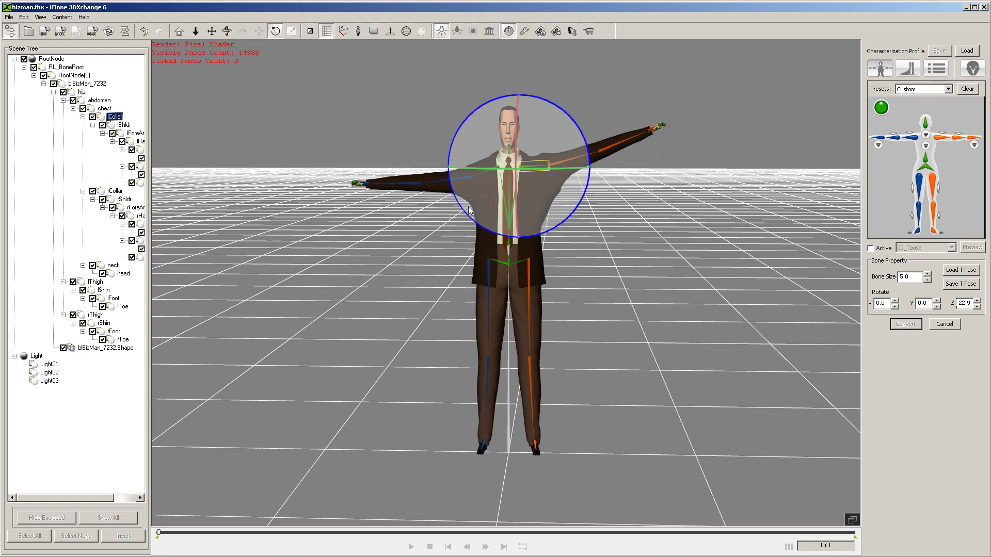
left_click_drag(464, 207, 540, 166)
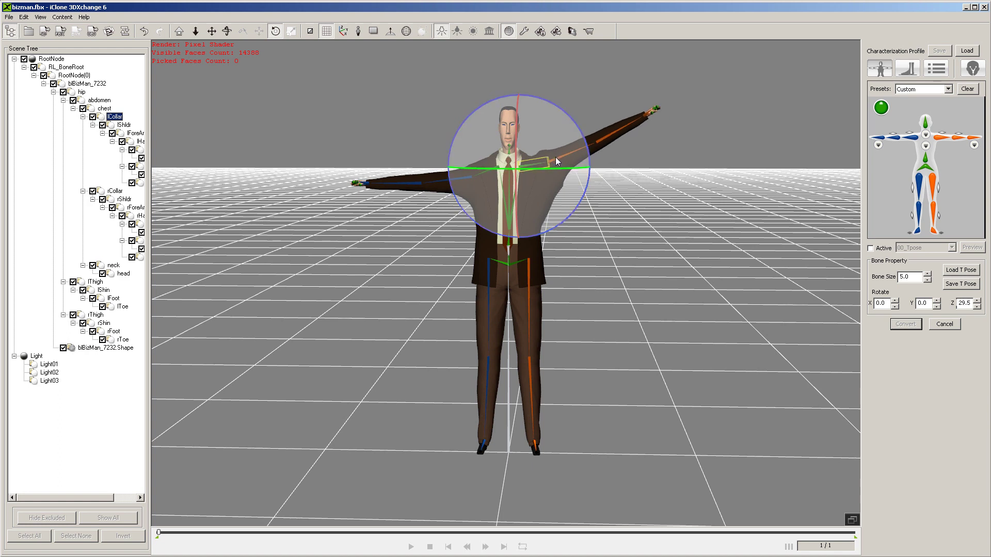
left_click(553, 161)
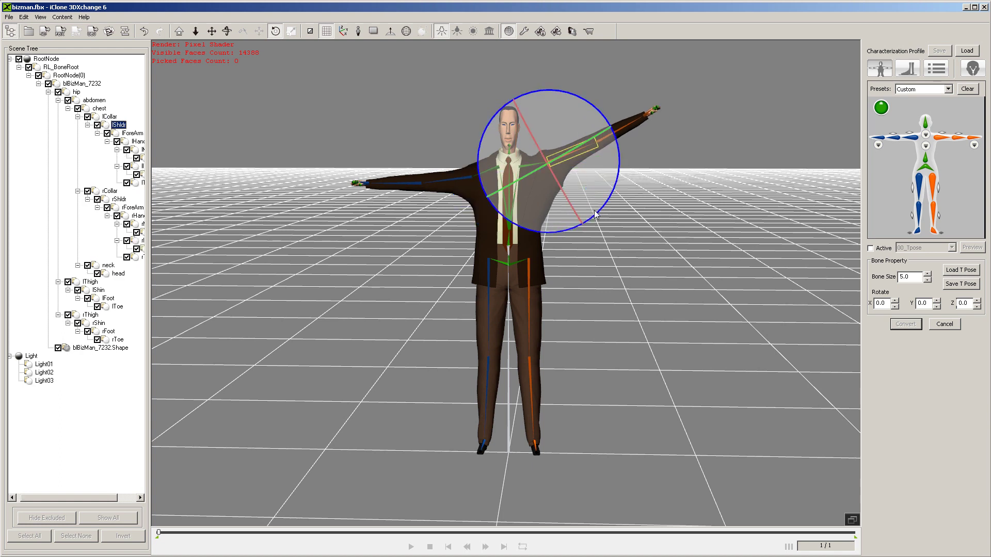
left_click_drag(594, 212, 591, 227)
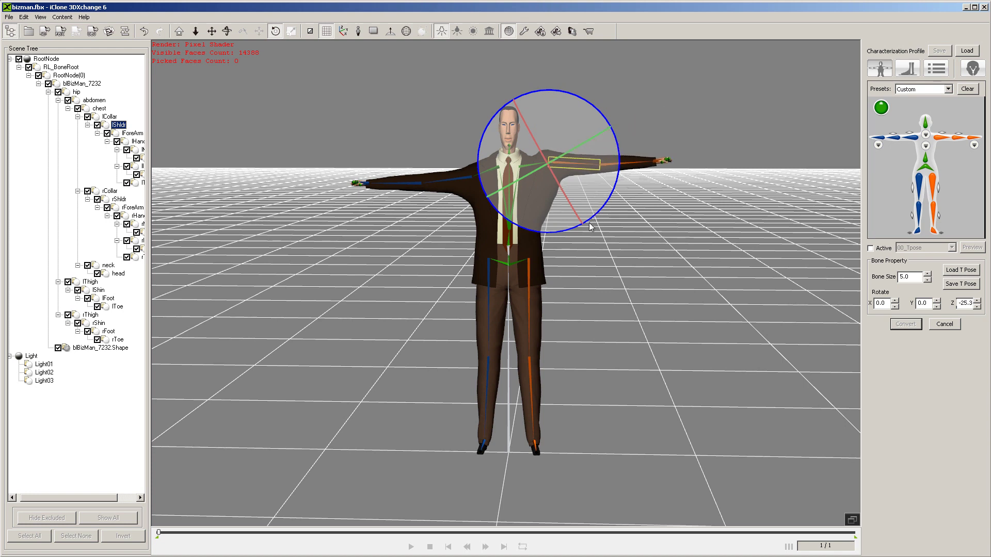
Rotate the rCollar and rShldr bones to level the right arm
left_click(487, 174)
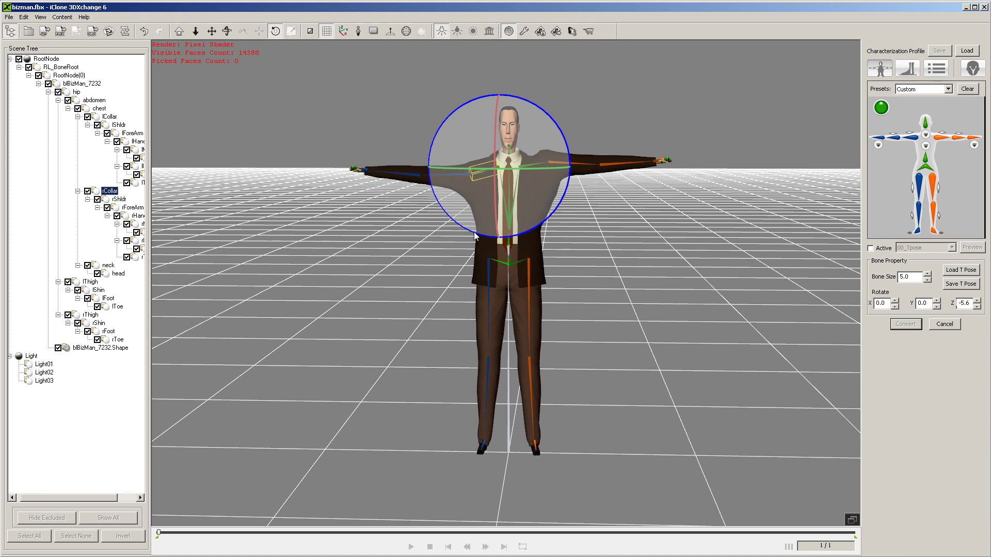
left_click_drag(474, 231, 464, 232)
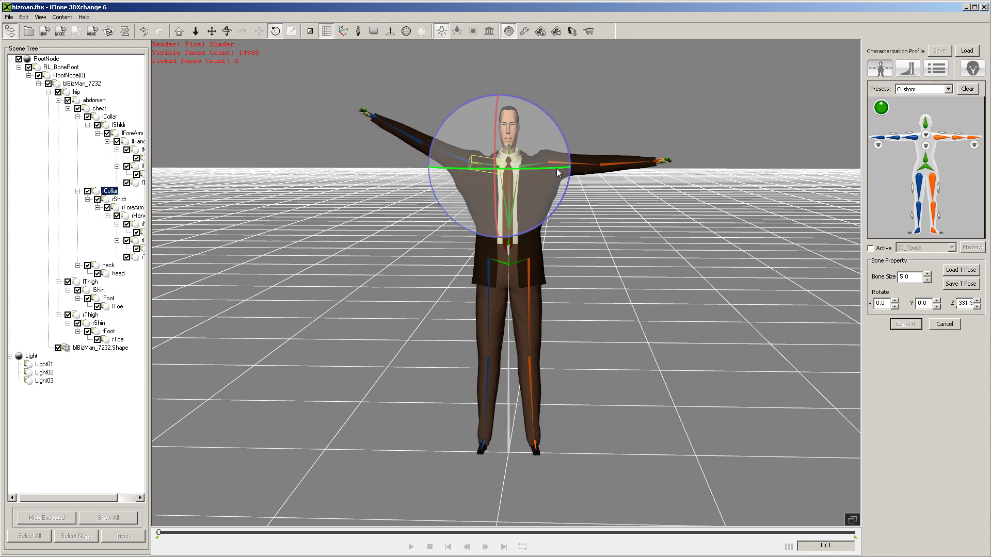
left_click(460, 163)
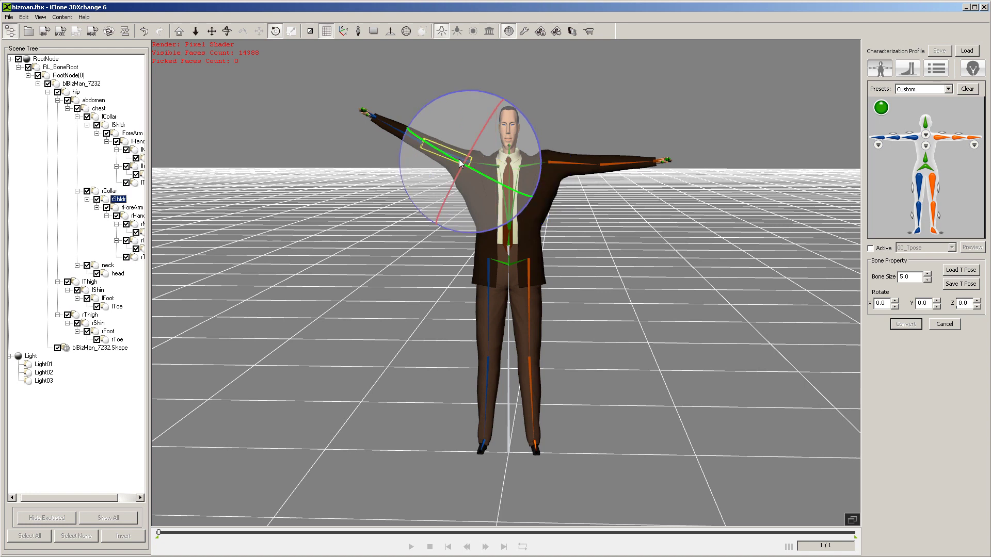
left_click_drag(450, 230, 459, 232)
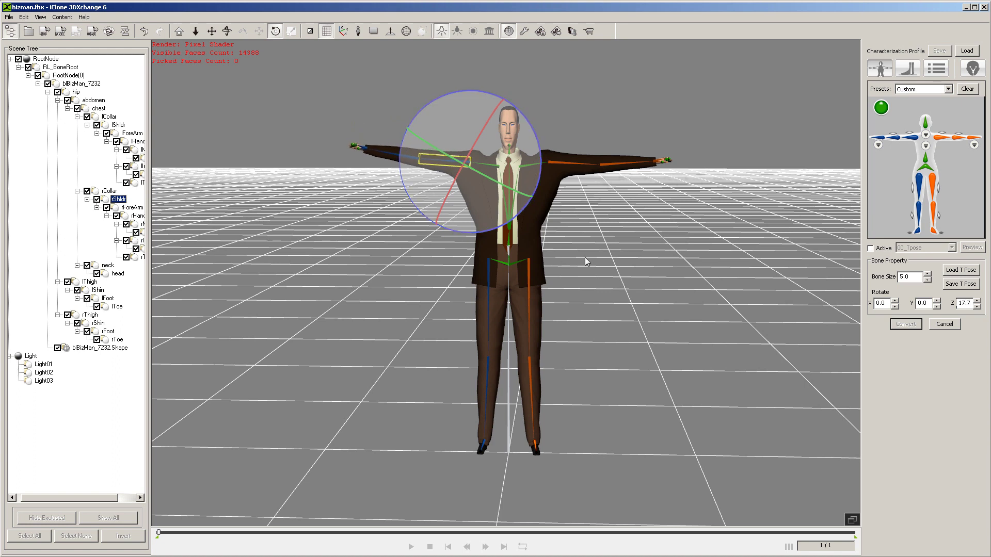
Preview the 11_Basic Walk test motion on the adjusted skeleton, then stop it
left_click(871, 248)
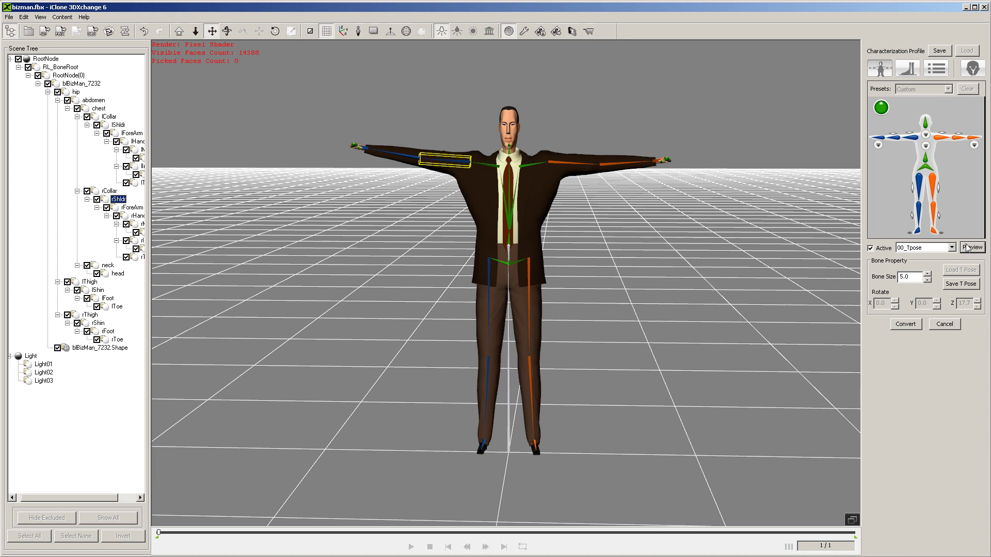
left_click(951, 247)
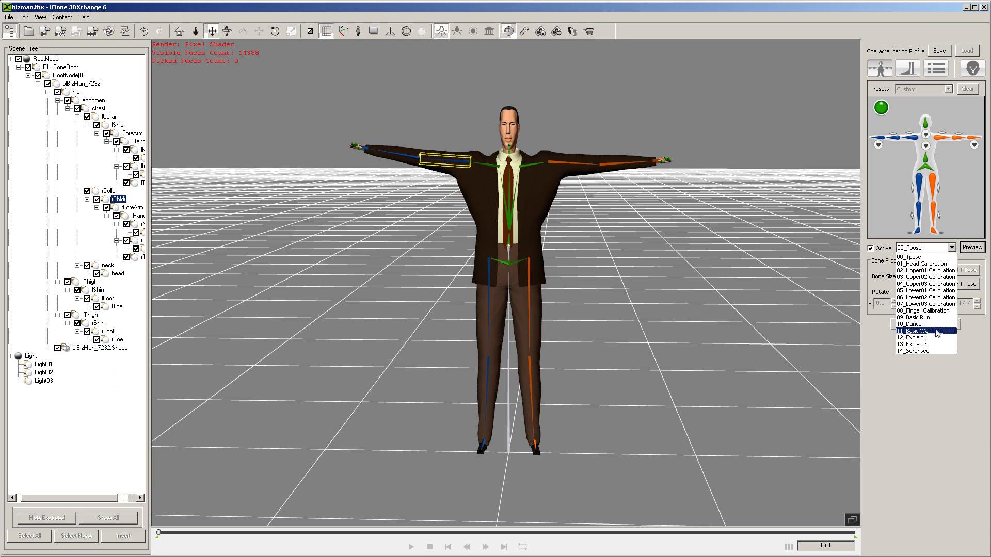
left_click(918, 331)
left_click(972, 248)
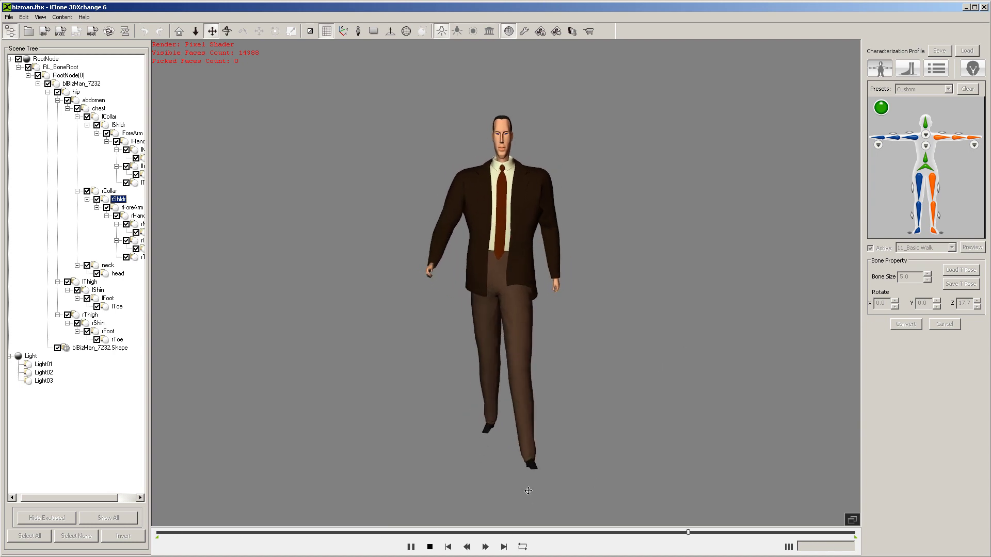
left_click(430, 547)
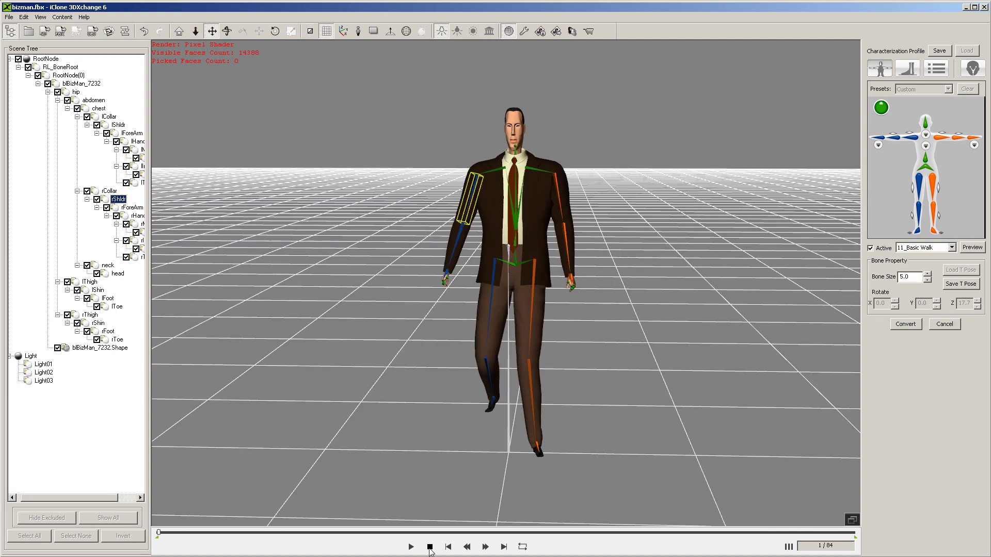
Convert and send the reconverted Biz Man to iClone, turning it to 359.3 on Z
left_click(894, 327)
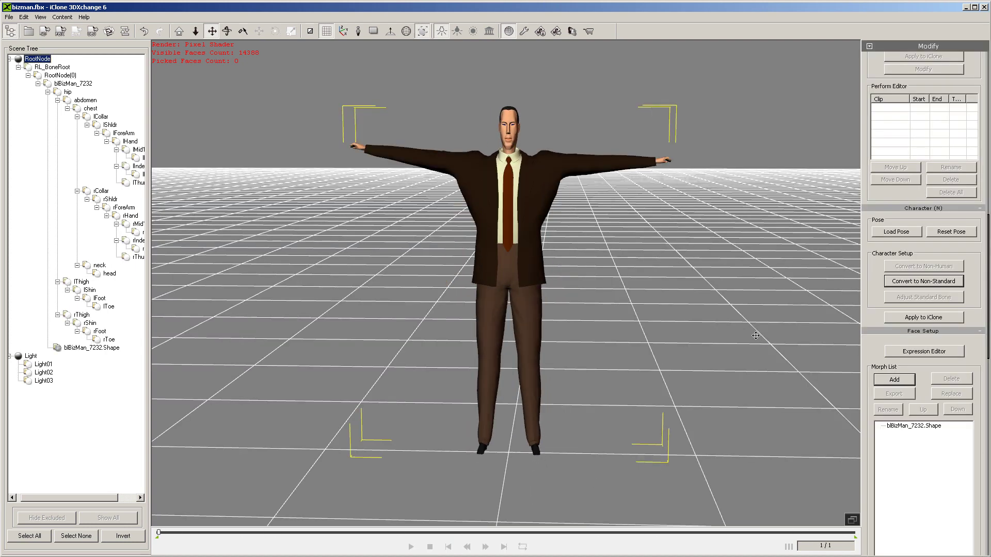
left_click(939, 322)
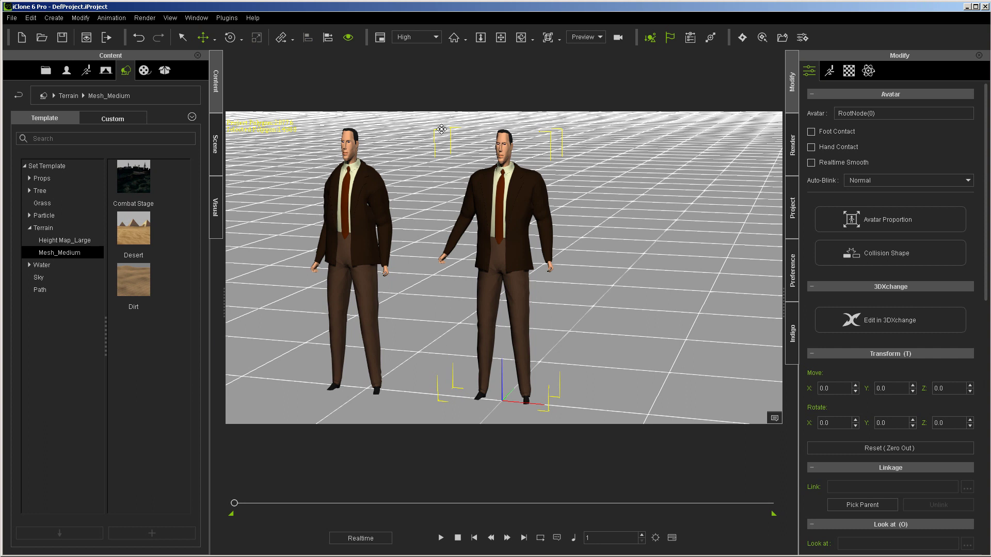
left_click_drag(586, 225, 566, 225)
Pan the camera to frame both characters and select the left one
left_click(500, 37)
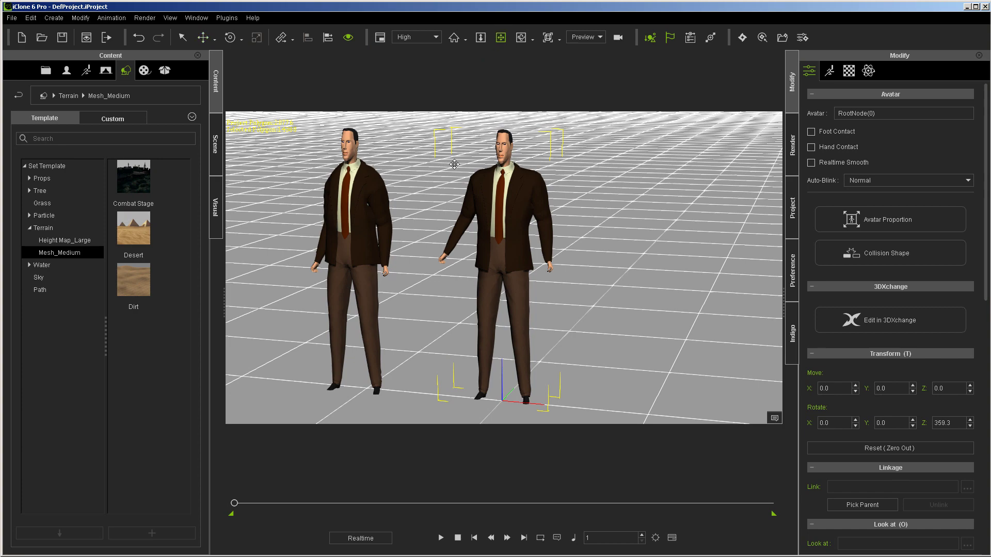
left_click_drag(454, 164, 518, 171)
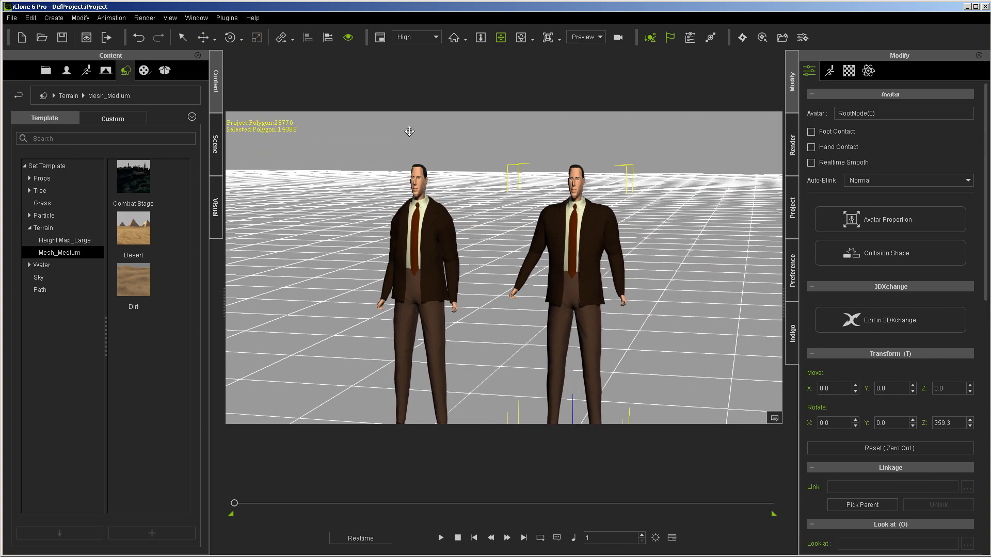
left_click_drag(493, 211, 412, 210)
left_click(425, 215)
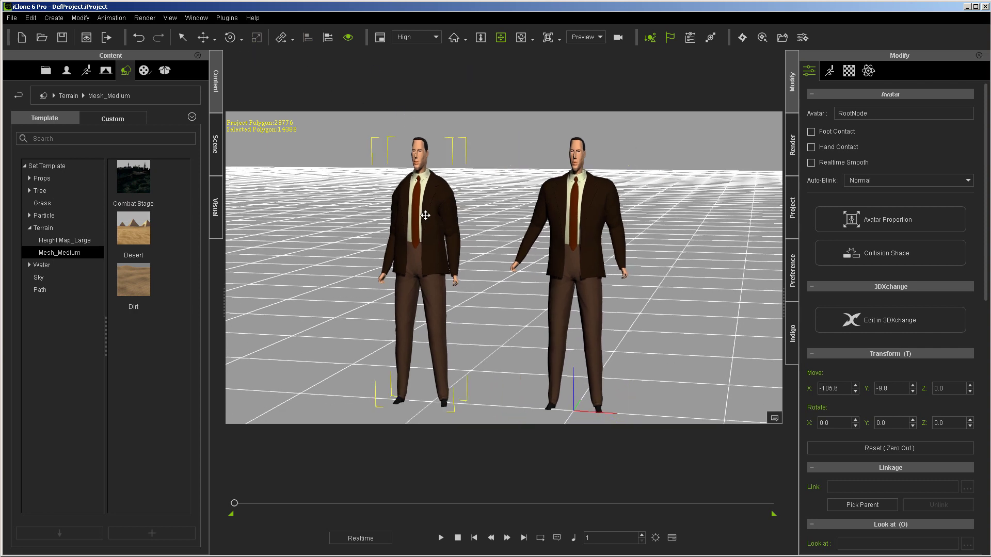
Raise the left character's shoulder bone in the motion layer editor, then close the editor
double_click(423, 219)
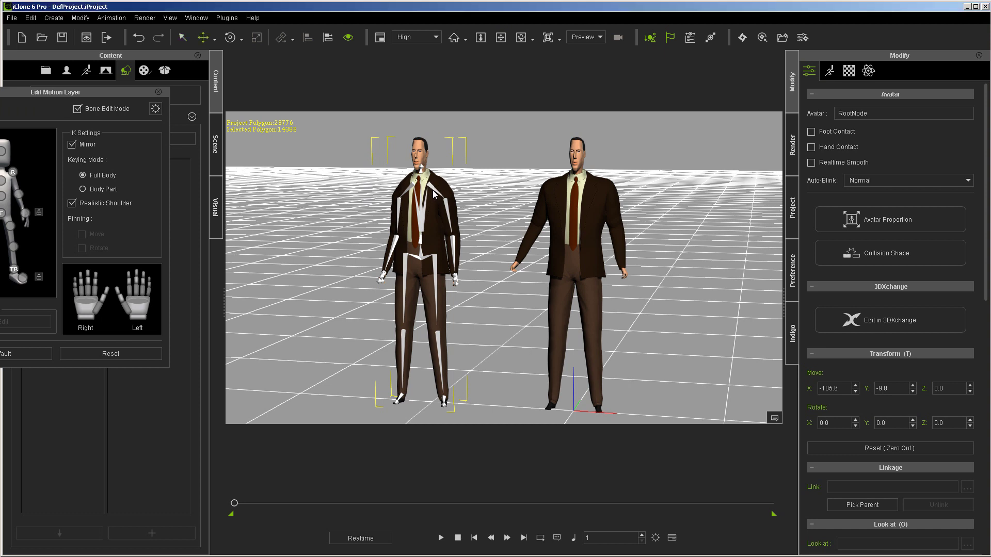
left_click(446, 209)
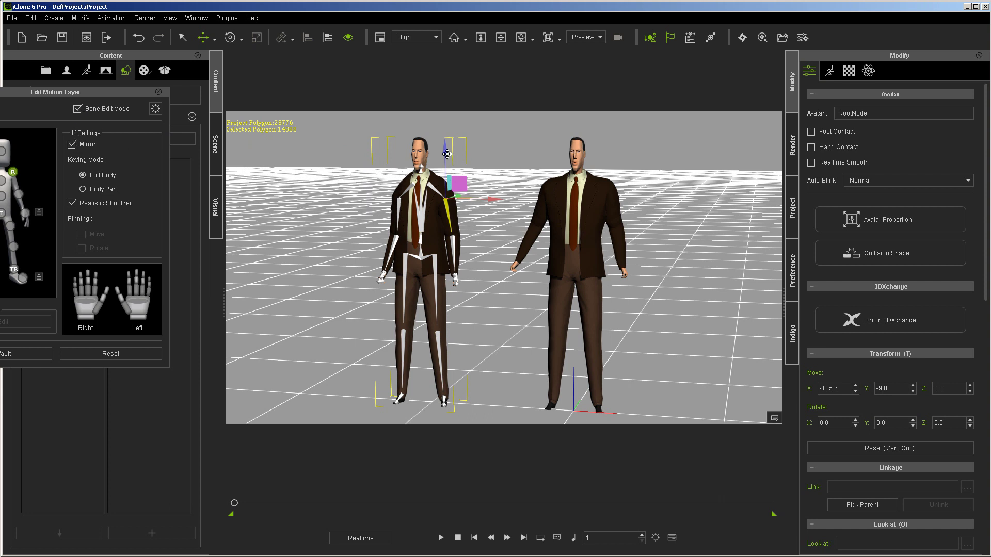
left_click_drag(447, 152, 449, 142)
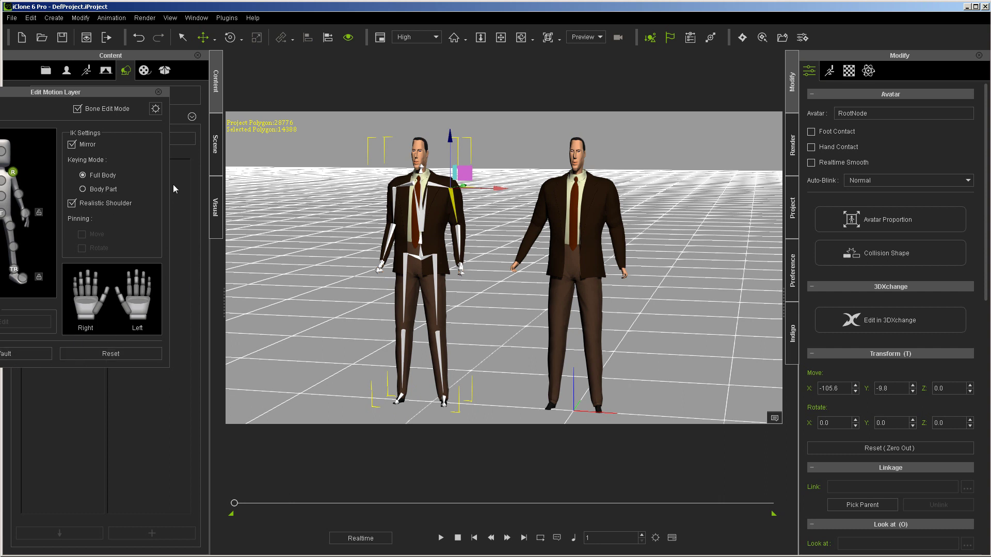
left_click(159, 92)
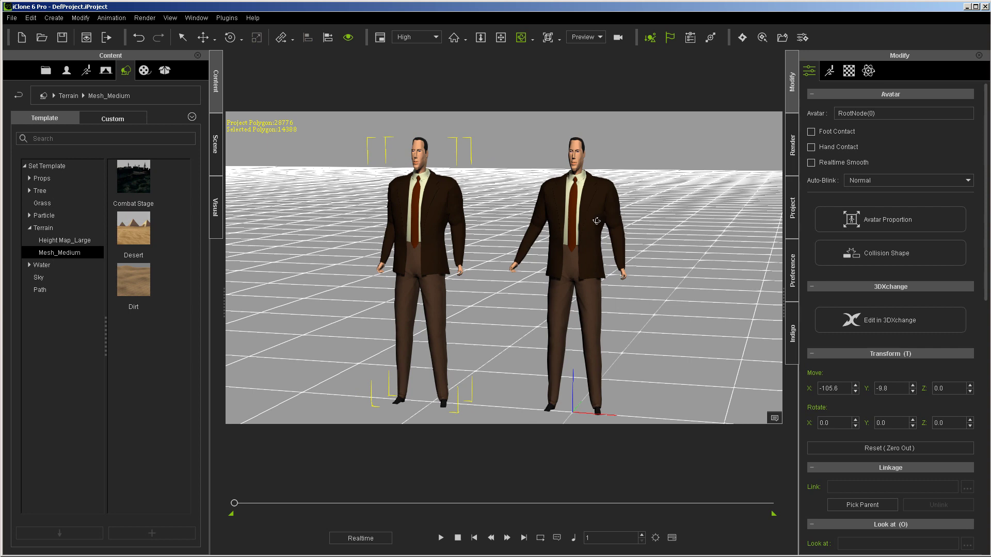
left_click(597, 221)
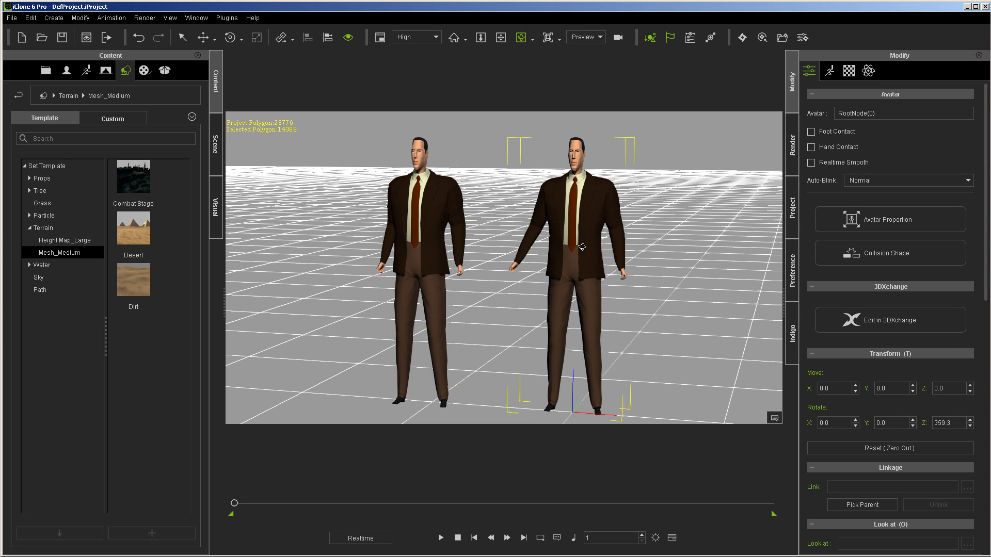
right_click_drag(577, 244, 559, 206)
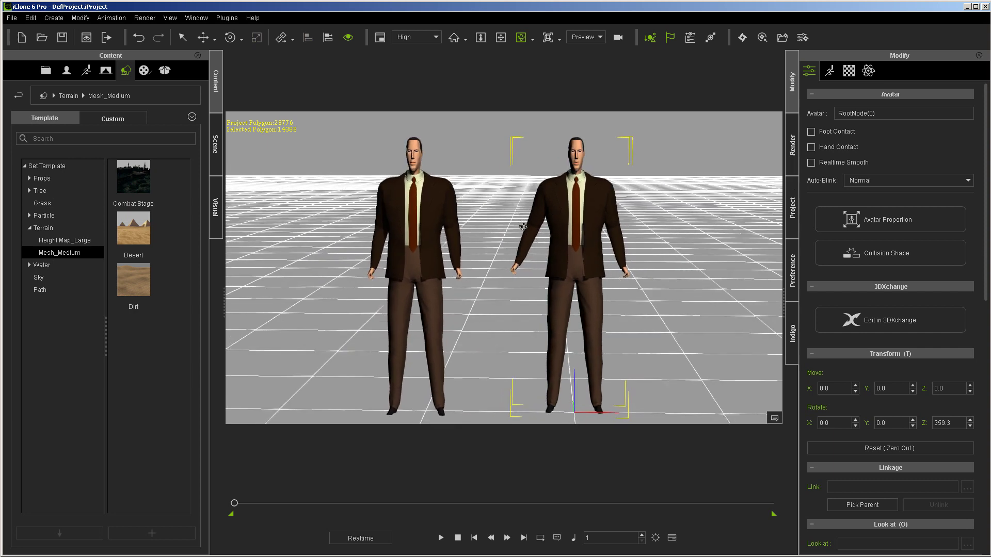
right_click_drag(512, 242, 567, 189)
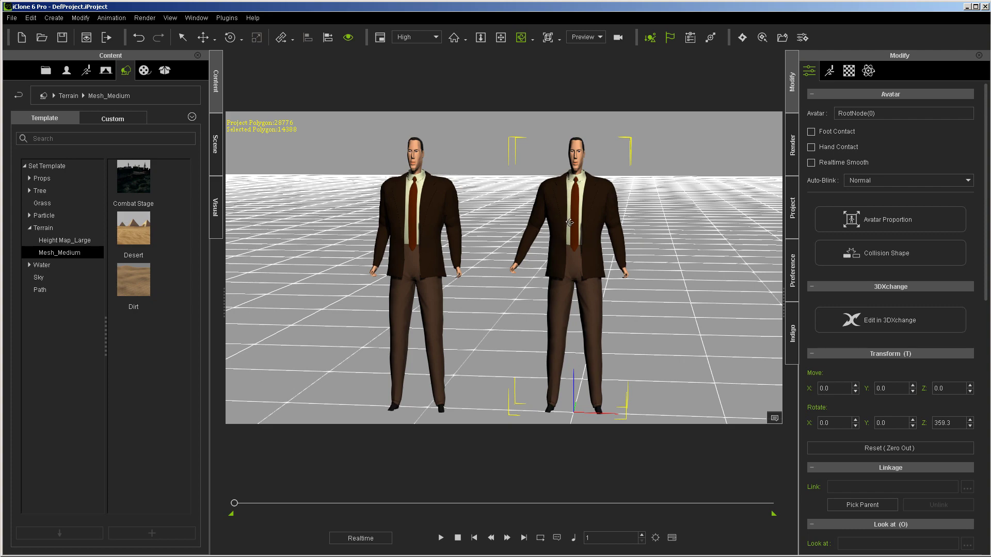
right_click_drag(568, 226, 595, 228)
right_click_drag(614, 273, 568, 250)
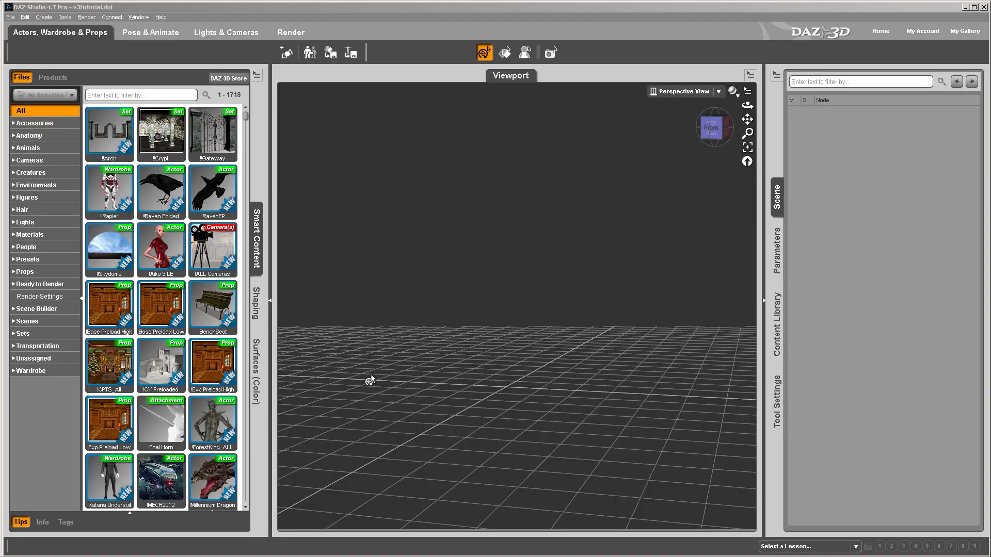
Load Allosaurus-ik from the Animals filter and export it as allo.fbx with default FBX options
left_click(55, 150)
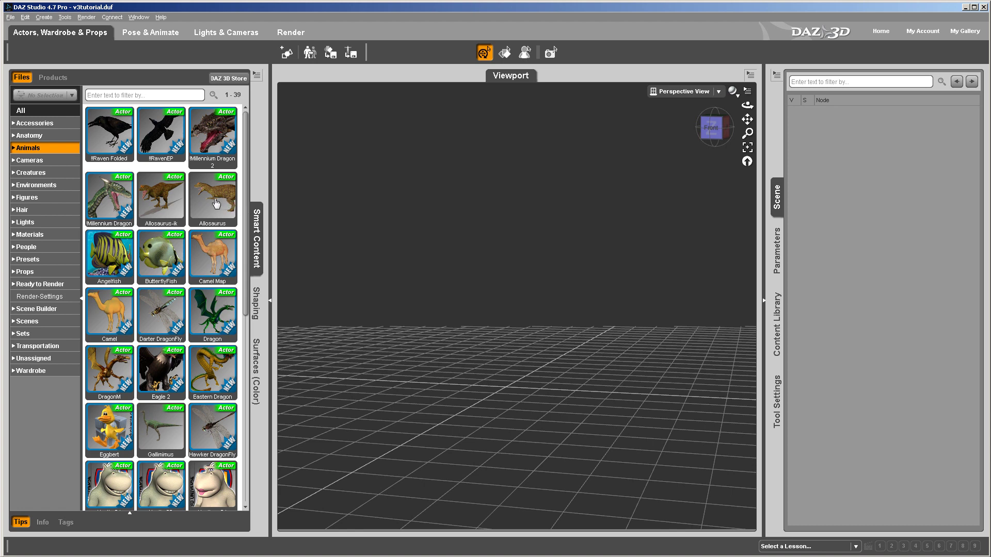
double_click(174, 201)
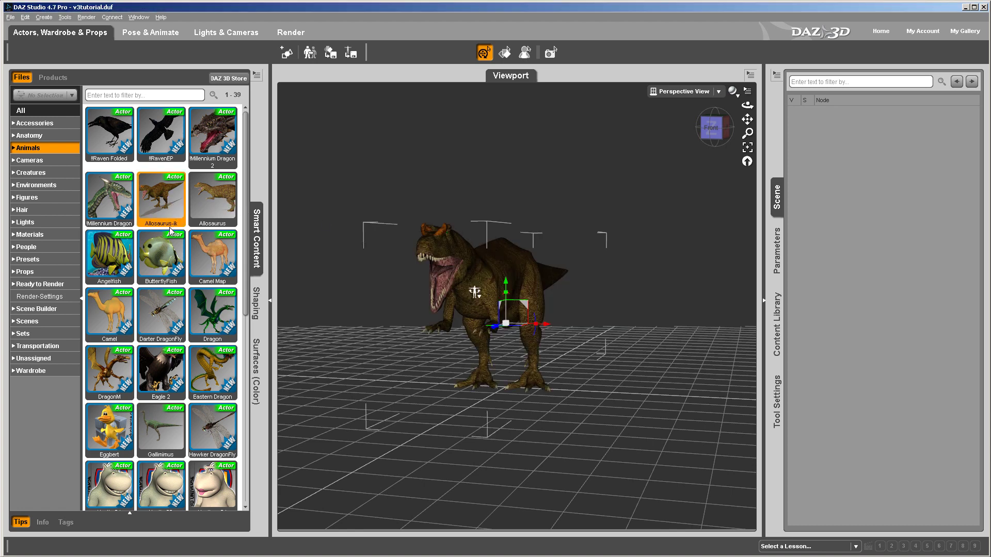
left_click(10, 17)
left_click(27, 126)
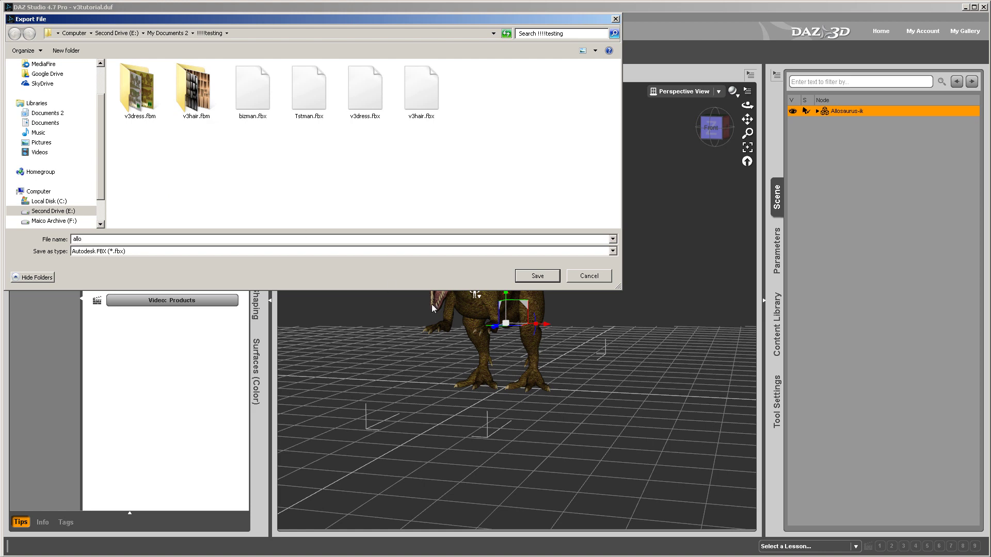
left_click(527, 275)
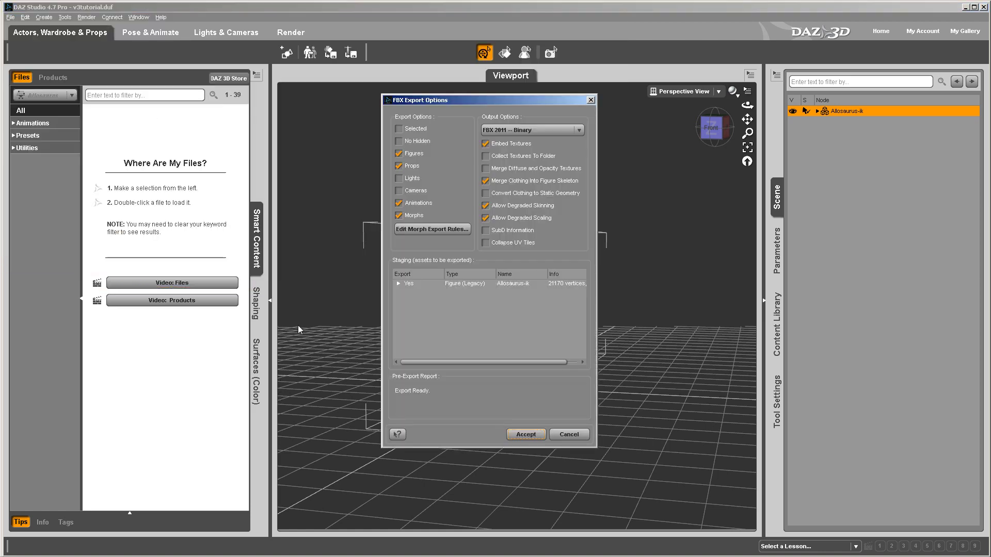
left_click(526, 434)
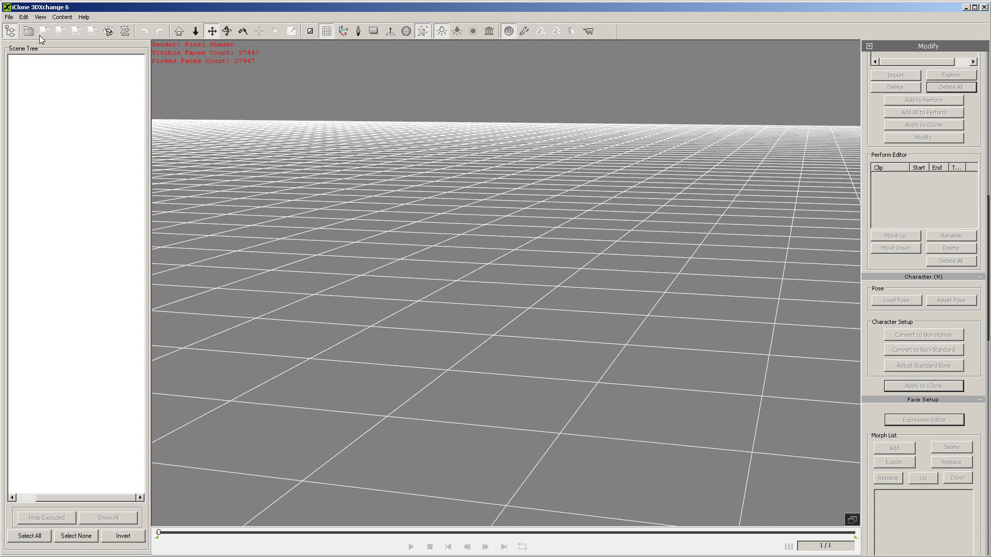
Import allo.fbx with the default FBX settings and orbit around the allosaurus and its bones
left_click(29, 31)
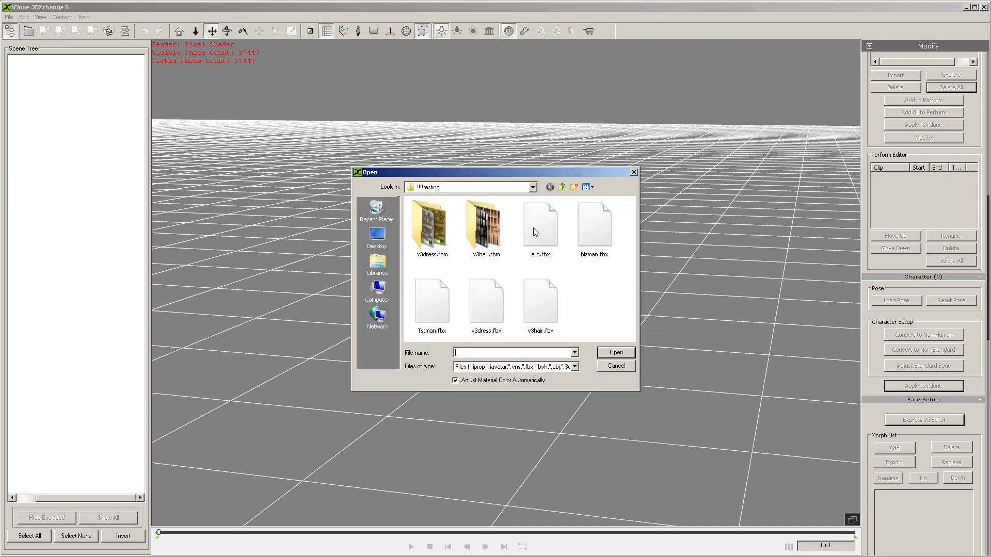
double_click(539, 227)
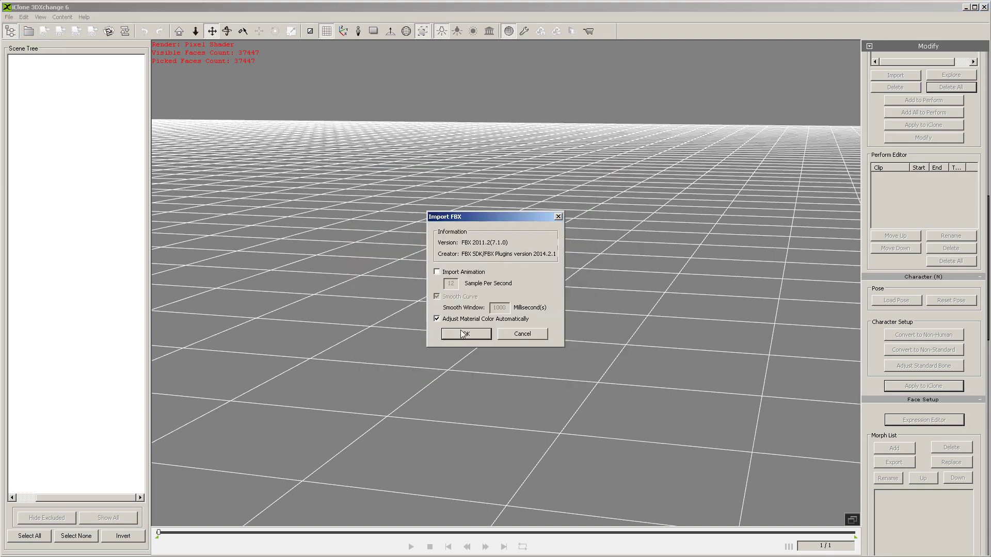
left_click(462, 334)
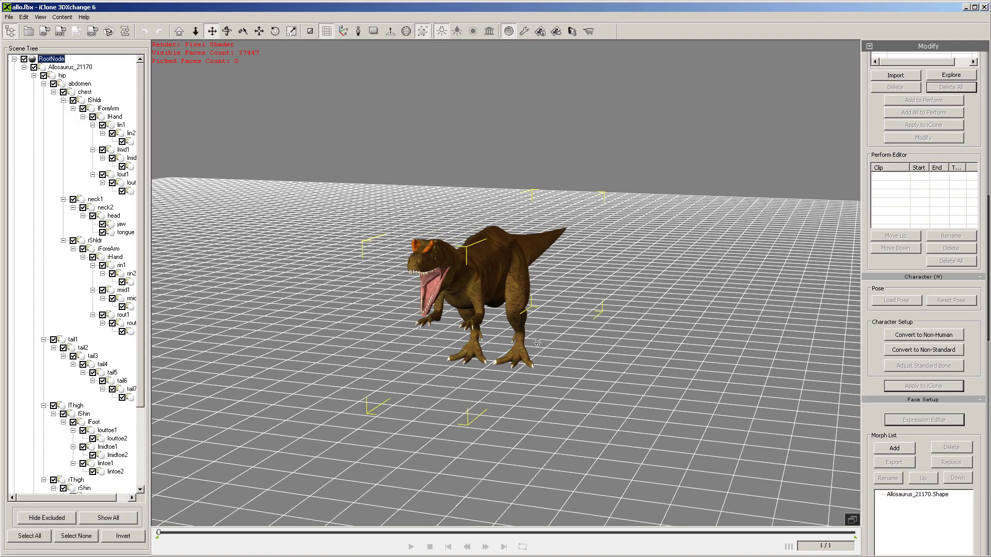
right_click_drag(529, 343, 847, 460)
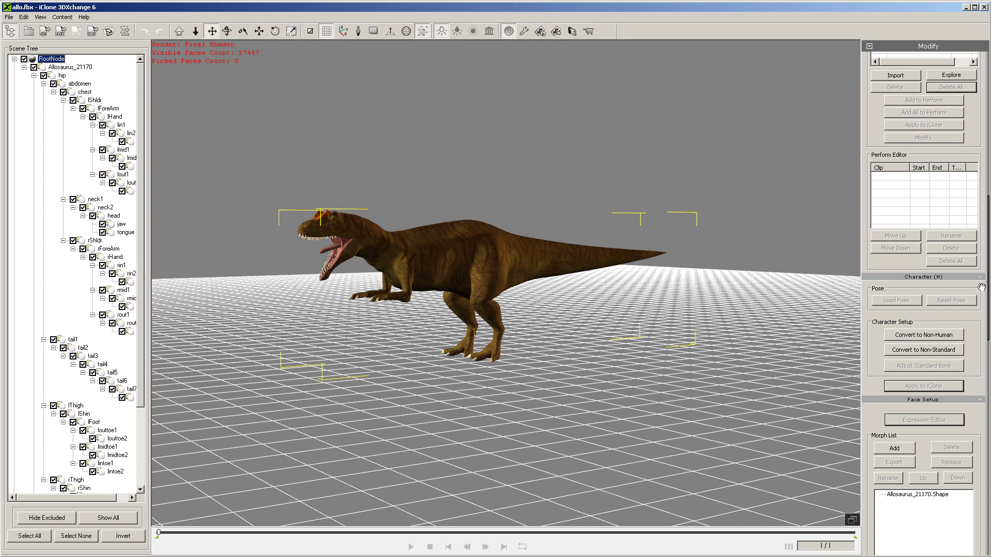
scroll(987, 286, "down", 1)
Convert to non-standard with the Daz4 Genesis preset, remapping the lowest spine slot to the chest bone
left_click(924, 313)
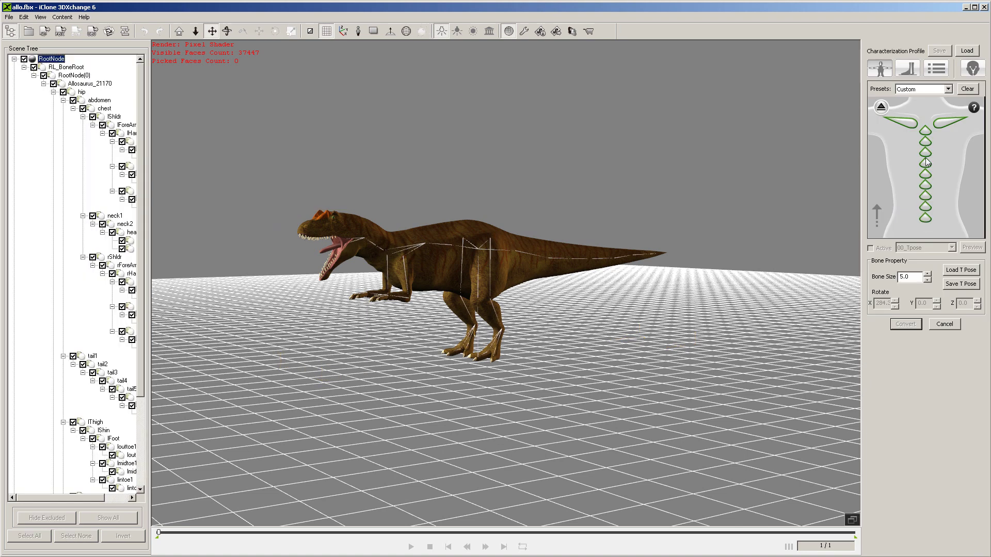
left_click(947, 89)
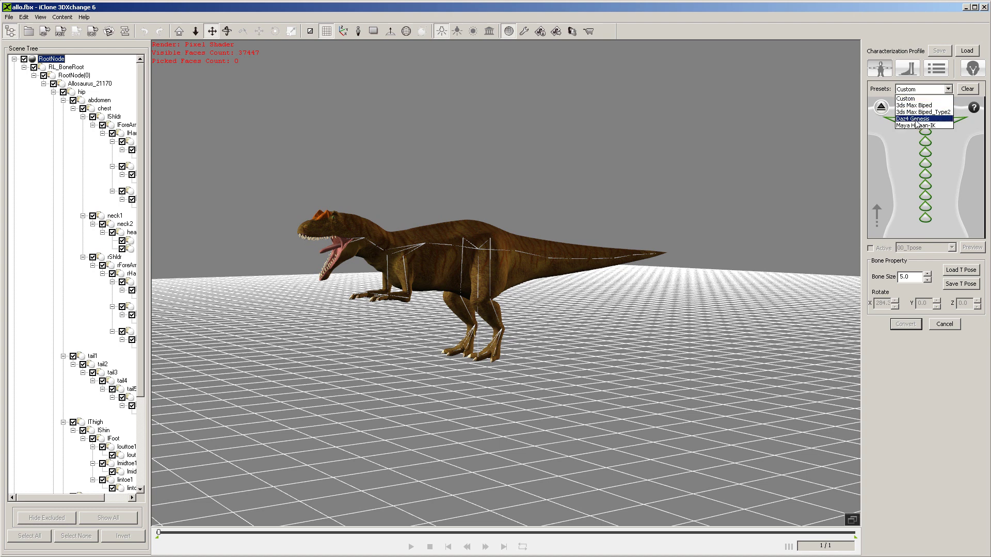
left_click(915, 124)
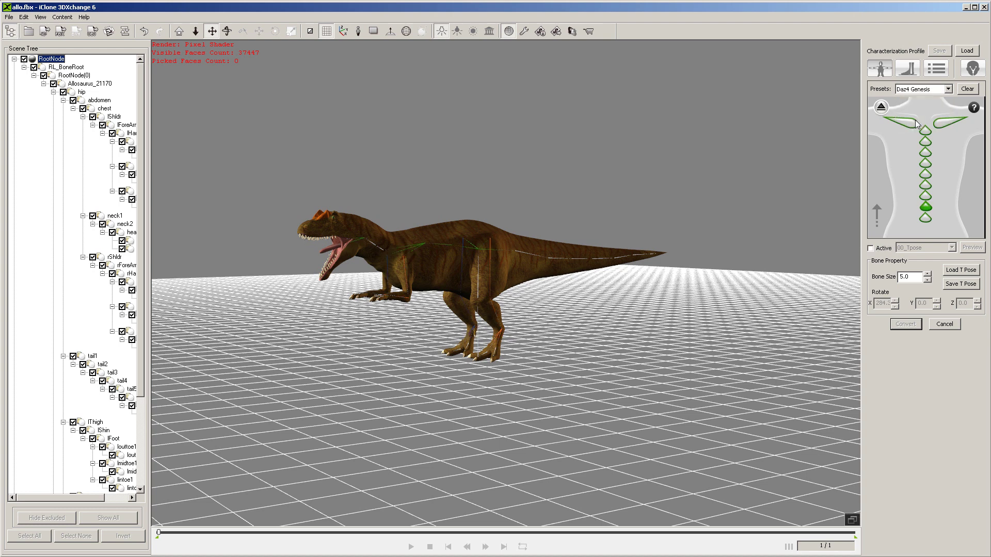
left_click(926, 207)
left_click(926, 219)
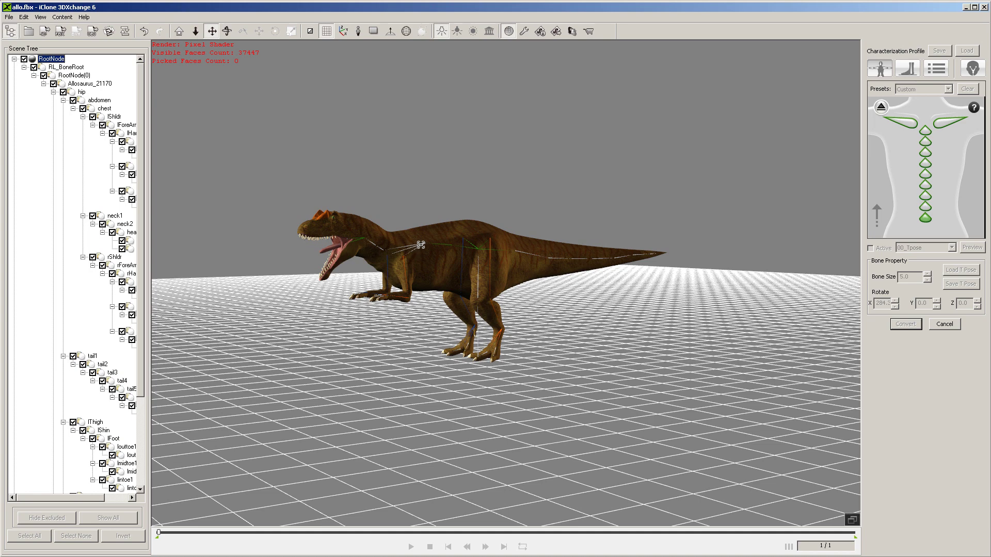
left_click(418, 243)
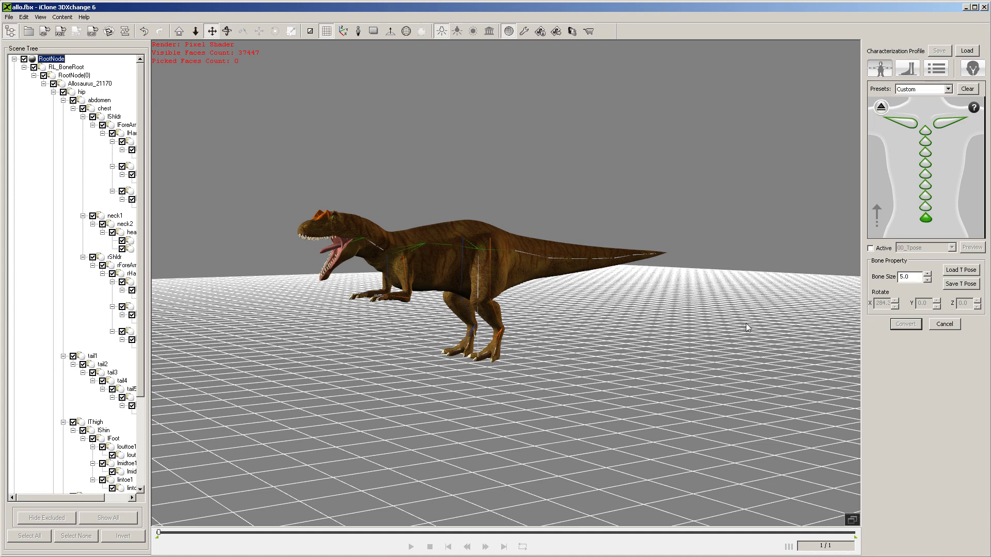
scroll(699, 319, "up", 10)
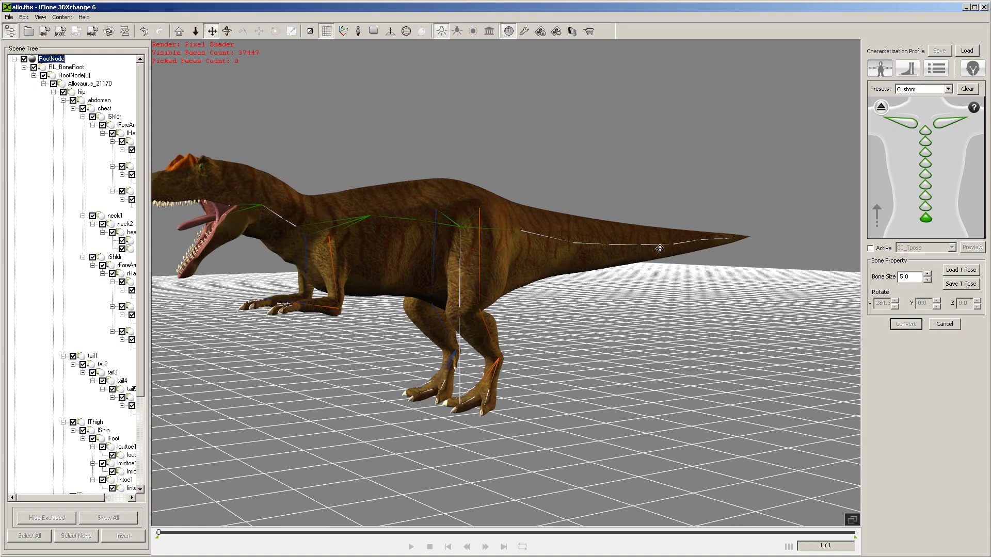
scroll(844, 130, "up", 1)
Activate and play the 11_Basic Walk test motion on the full-body bone map
left_click(881, 108)
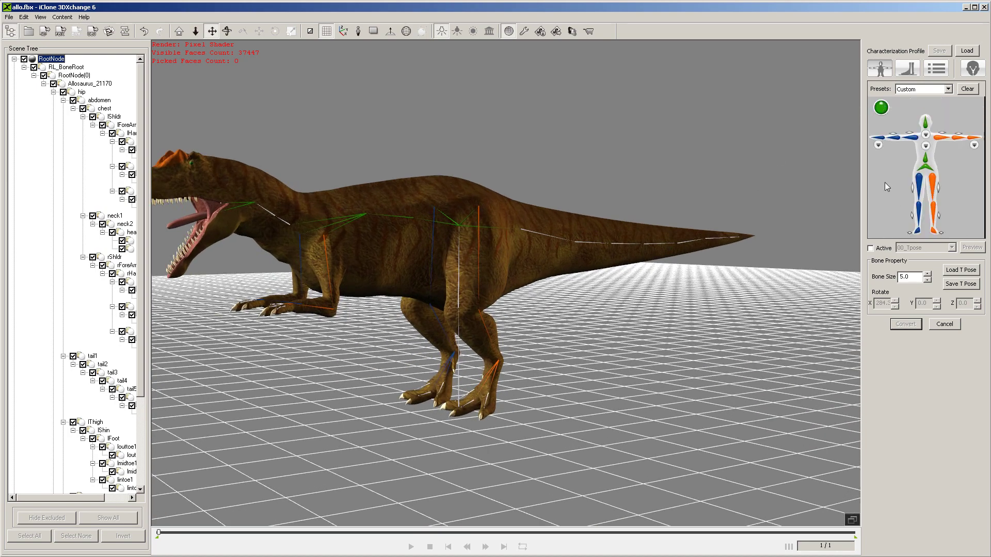
right_click_drag(668, 310, 811, 308)
left_click(870, 248)
left_click(950, 247)
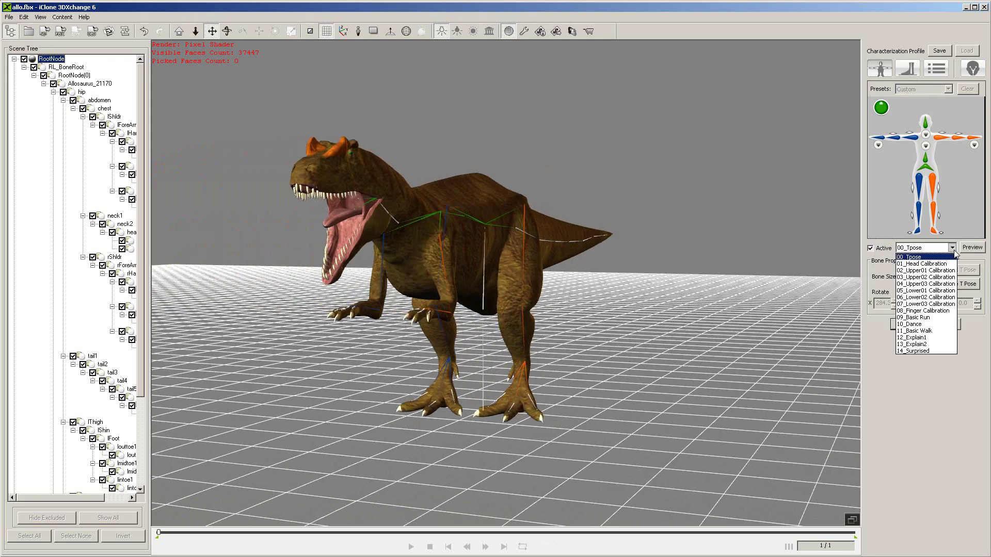
left_click(920, 331)
left_click(972, 248)
right_click_drag(615, 357, 661, 314)
Stop the walk preview and turn the test motion off so the dinosaur stands still
left_click(448, 546)
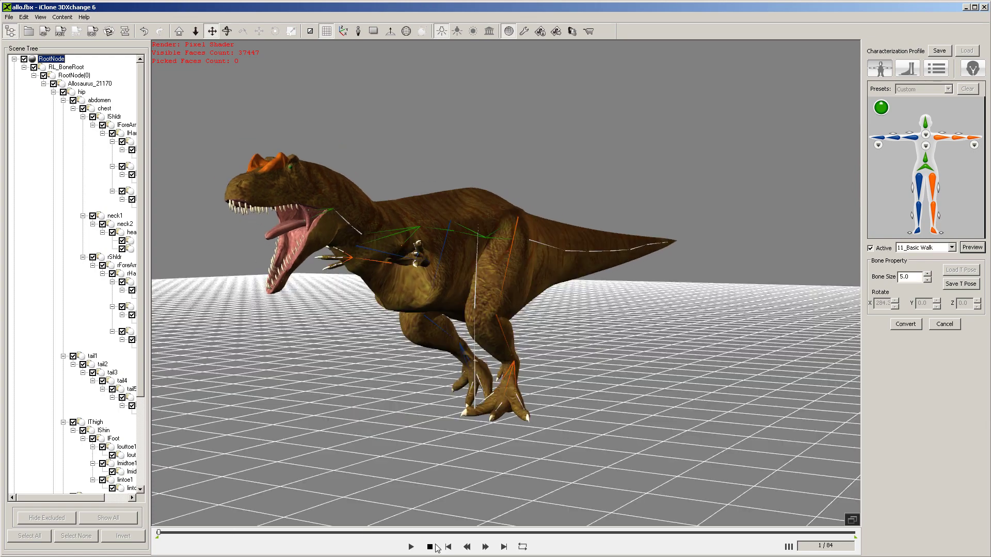
right_click_drag(603, 394, 546, 342)
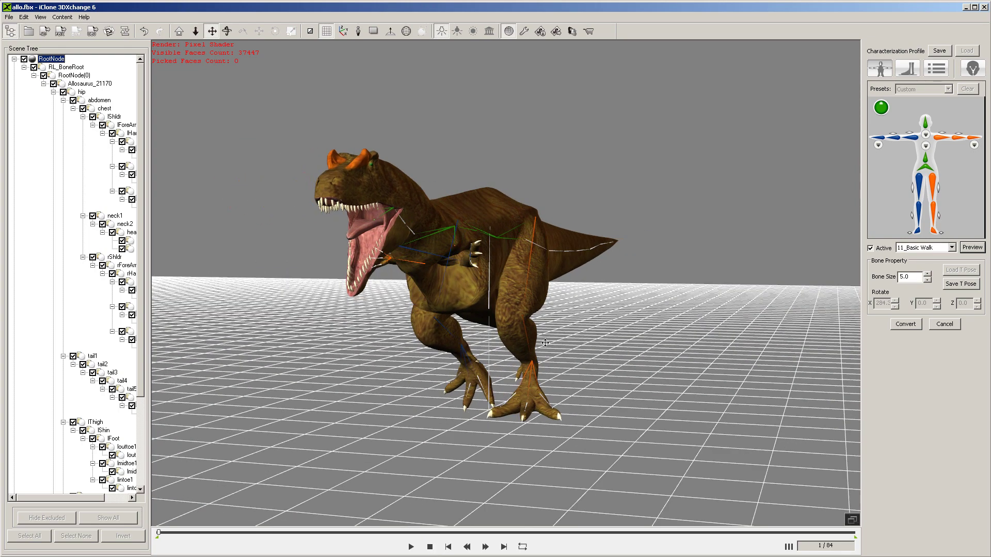
left_click(871, 248)
right_click_drag(676, 272, 579, 302)
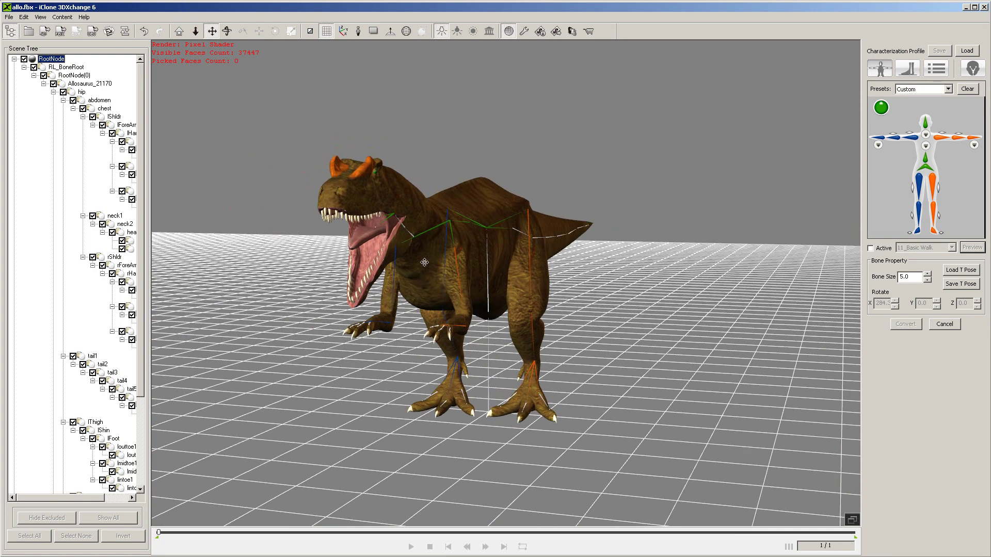
right_click_drag(462, 239, 579, 292)
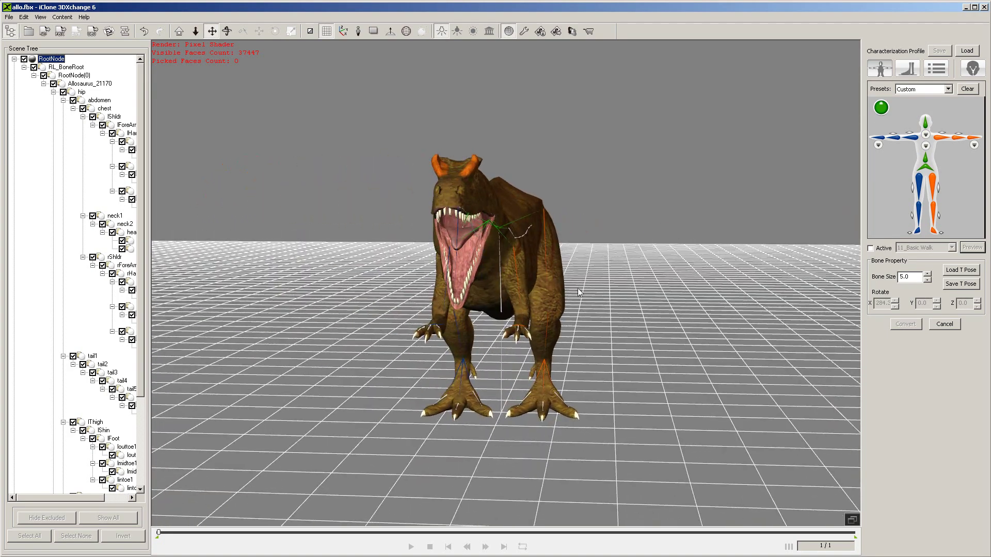
Set bone size to 50 and rotate the lShldr and rShldr bones to raise both arms
left_click(515, 263)
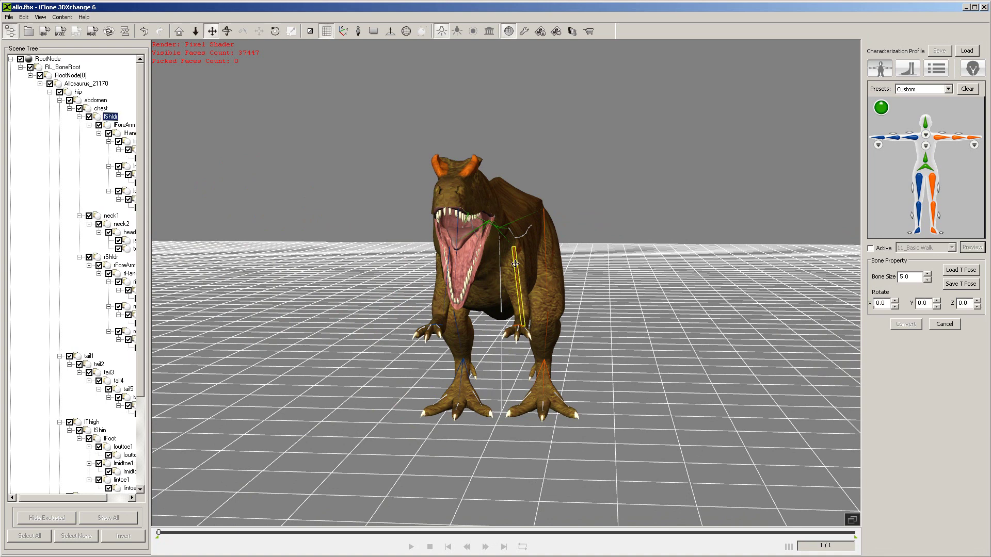
left_click(275, 31)
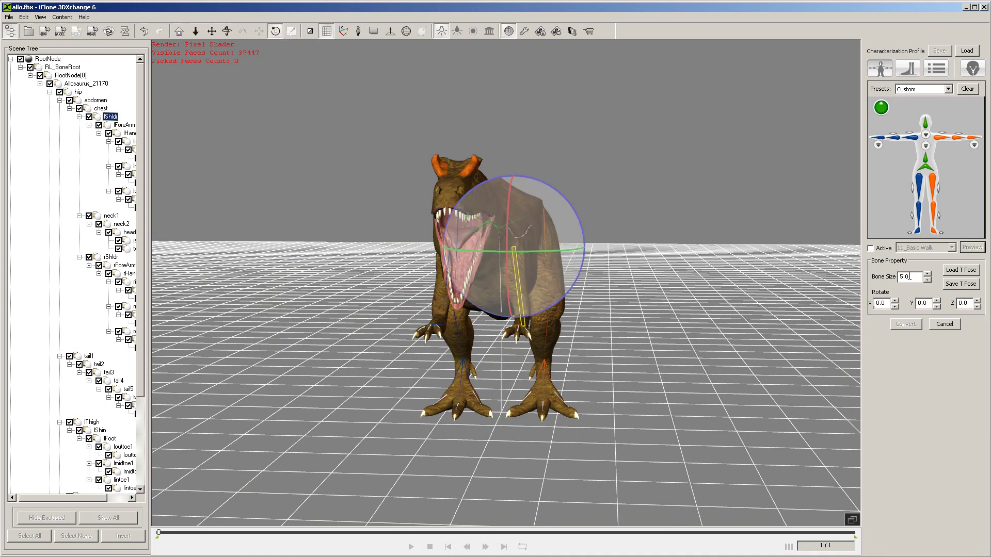
type("50")
key("Return")
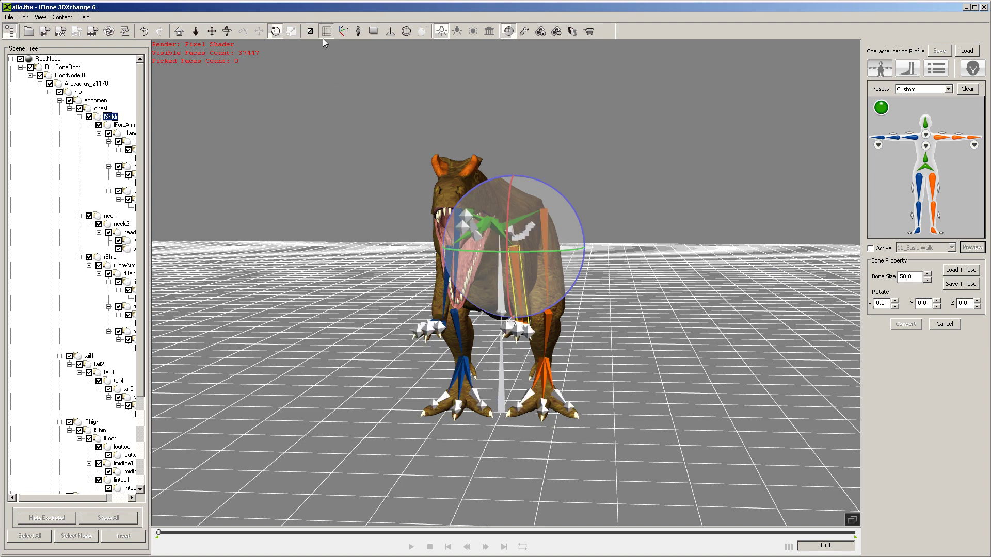
left_click_drag(554, 192, 528, 147)
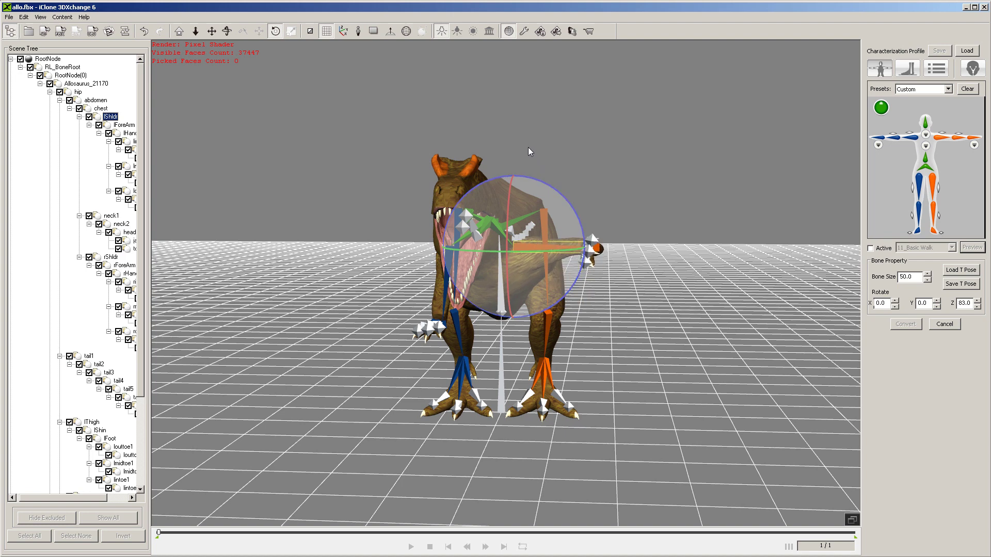
left_click(448, 255)
left_click_drag(396, 290, 381, 243)
left_click(227, 31)
left_click_drag(343, 185, 505, 346)
Straighten the lForeArm and rForeArm bones horizontally, then view the dinosaur from the front
left_click(570, 337)
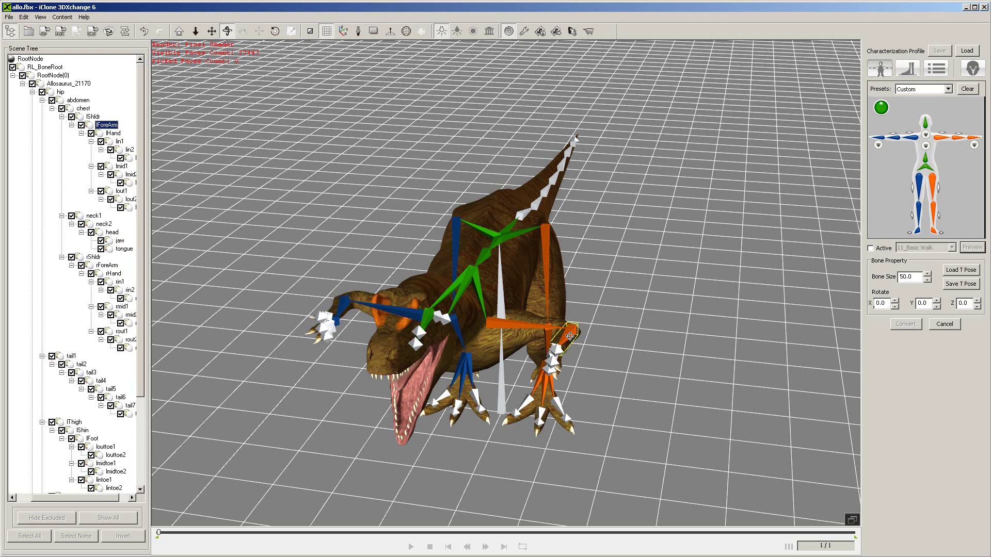
left_click(275, 31)
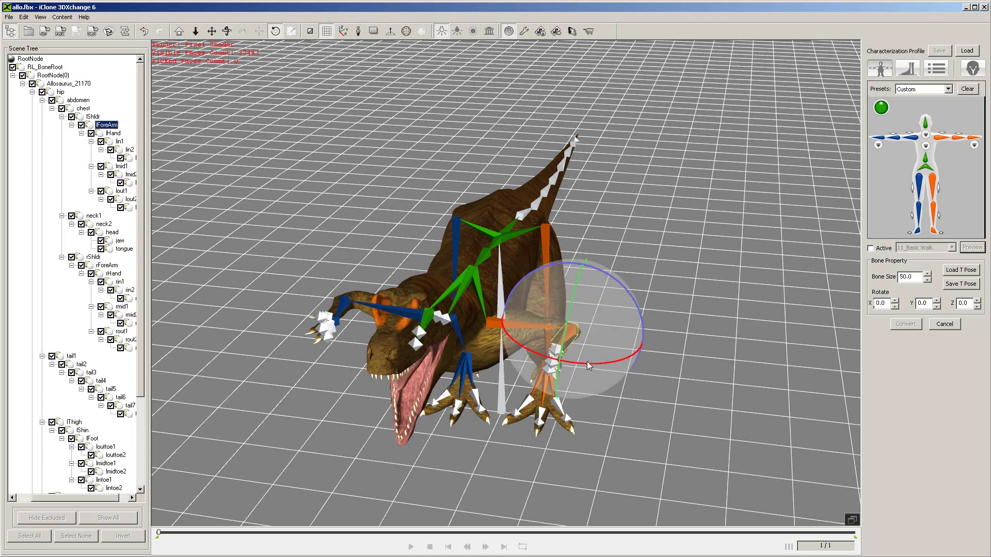
mouse_move(590, 363)
left_mouse_down()
mouse_move(630, 367)
mouse_move(600, 352)
left_mouse_up()
left_click(344, 311)
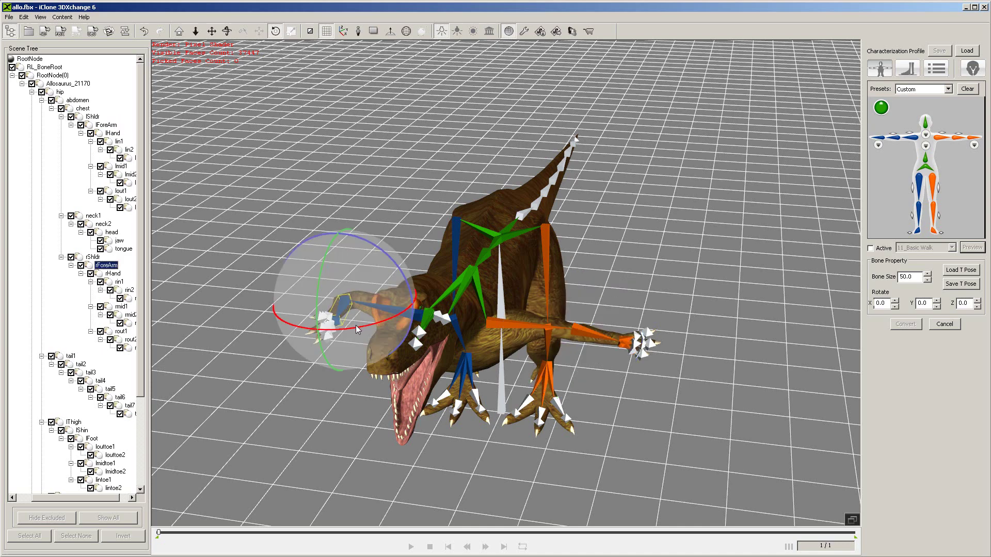
left_click_drag(355, 325, 303, 321)
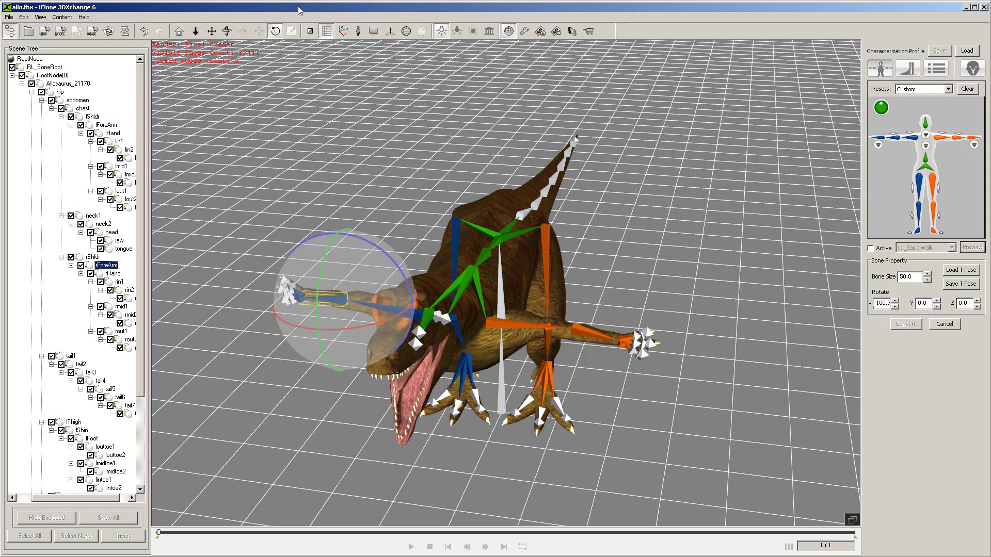
left_click(227, 31)
left_click_drag(372, 247, 605, 387)
Activate 11_Basic Walk and play its preview on the Allosaurus
left_click(871, 248)
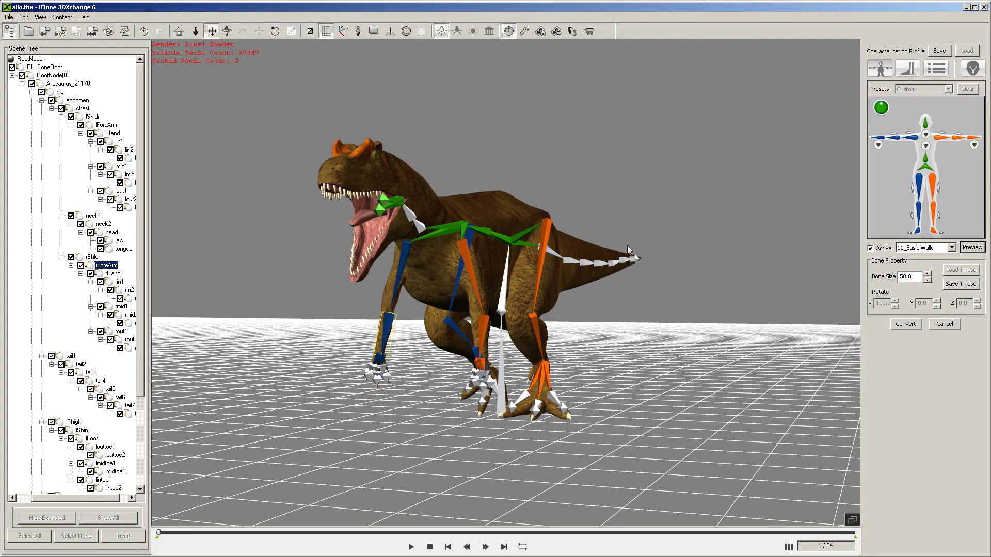
left_click(963, 247)
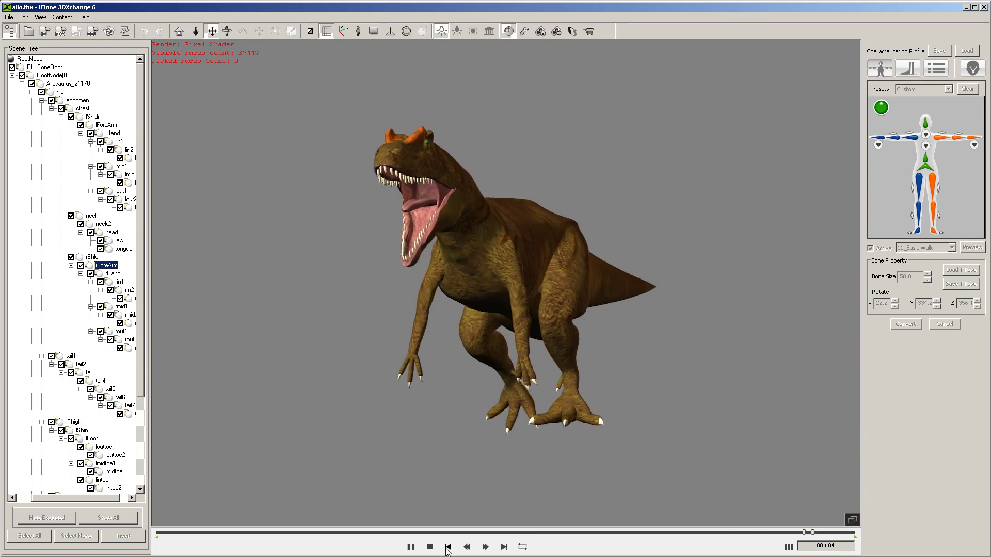
Stop the walk, rotate the tongue up and the jaw to 309.7 on X to close the mouth
left_click(429, 546)
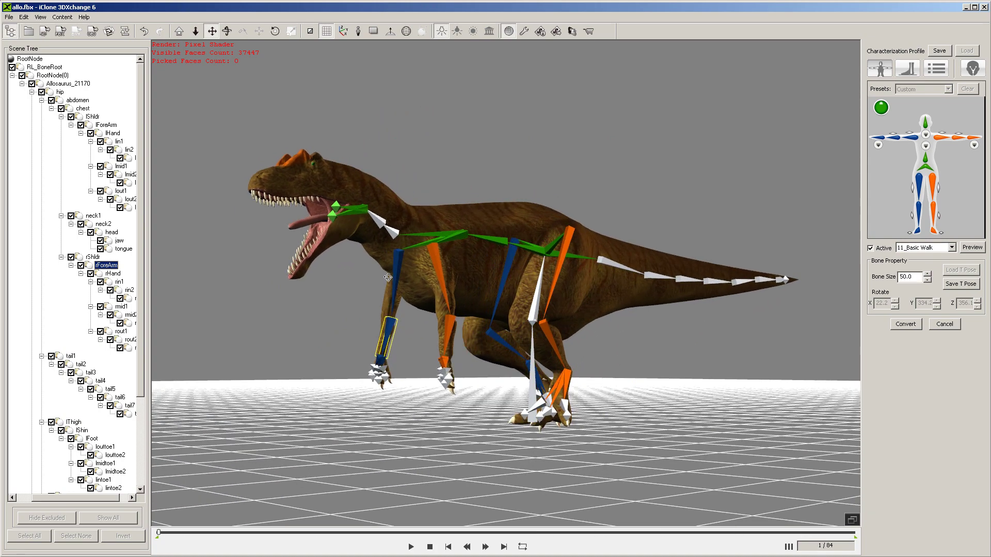
left_click(870, 249)
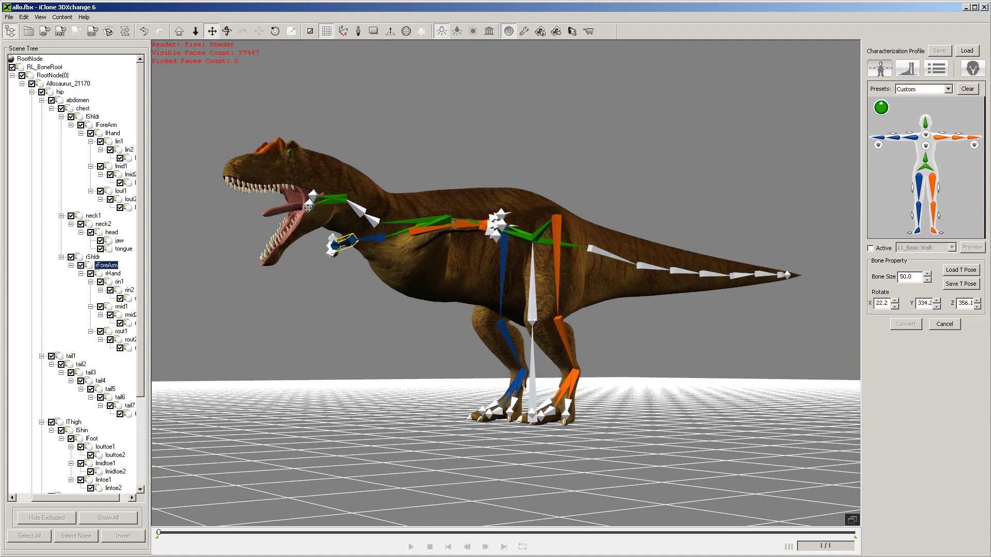
left_click(309, 207)
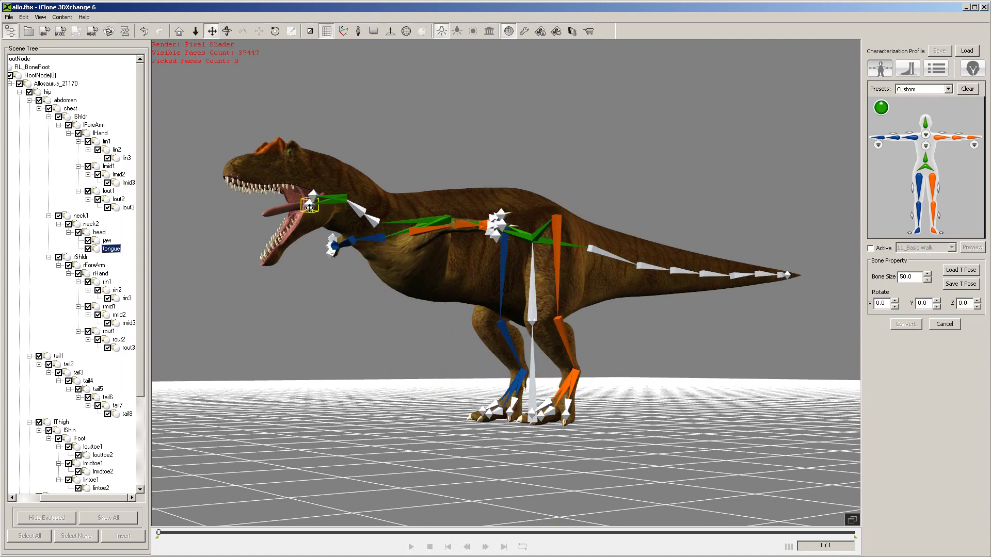
left_click(275, 31)
left_click_drag(289, 269, 274, 258)
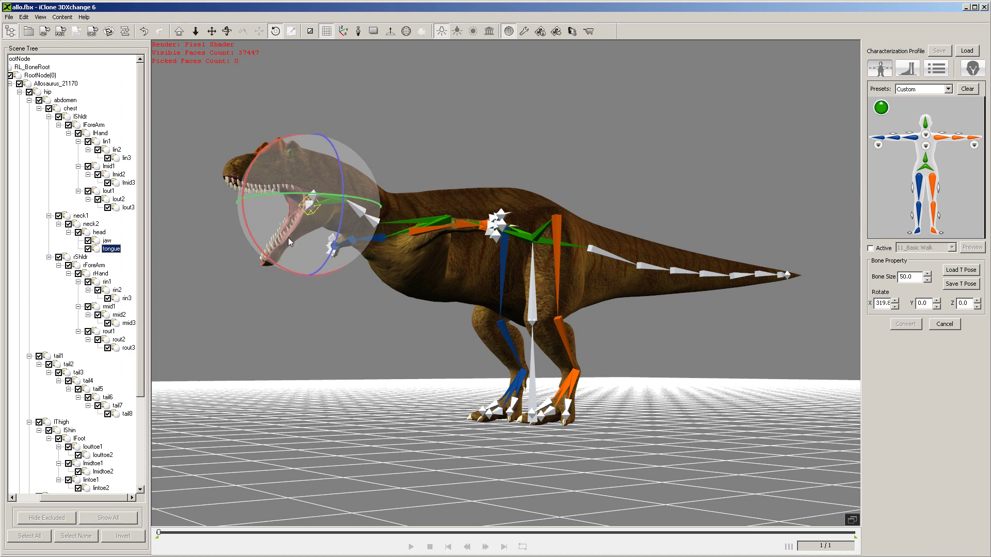
left_click(315, 198)
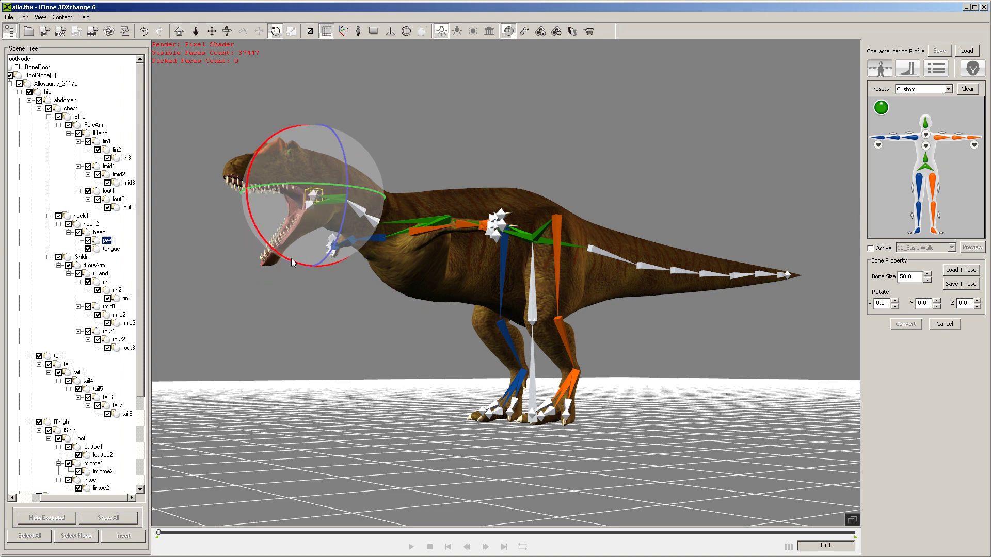
left_click_drag(291, 257, 265, 252)
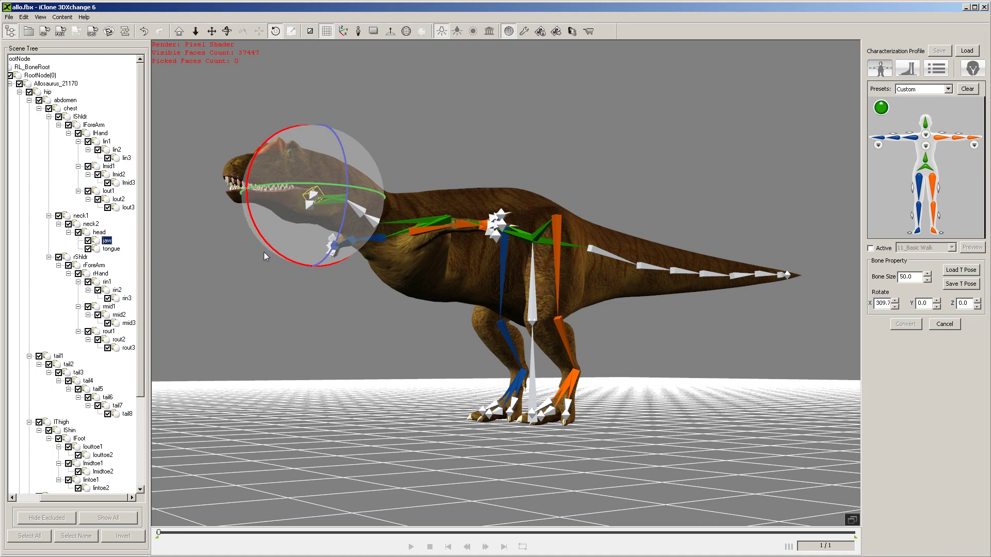
left_click(227, 32)
mouse_move(392, 289)
left_mouse_down()
mouse_move(458, 298)
mouse_move(403, 286)
left_mouse_up()
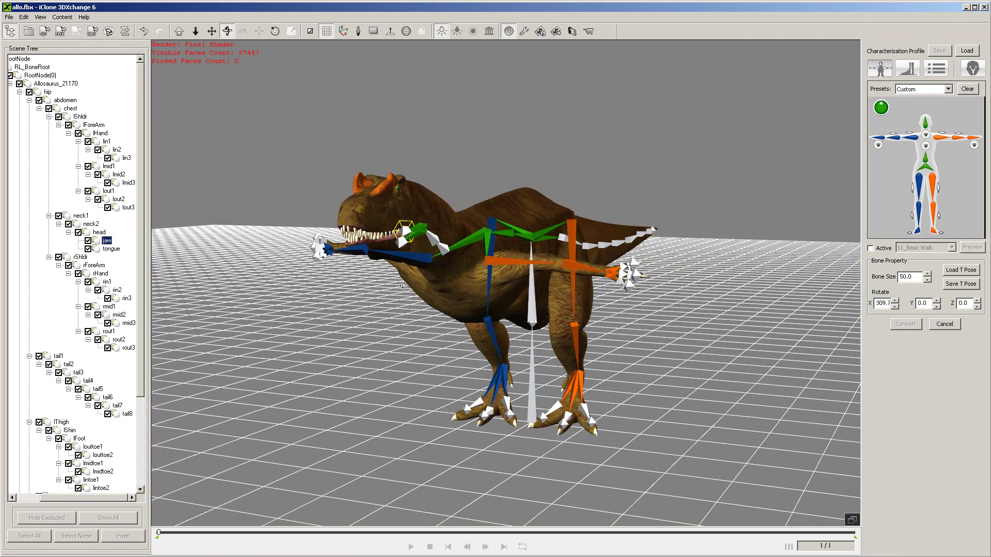
Replay the 11_Basic Walk preview on the closed-mouth Allosaurus, then stop it and view from the side
left_click(871, 249)
left_click(972, 247)
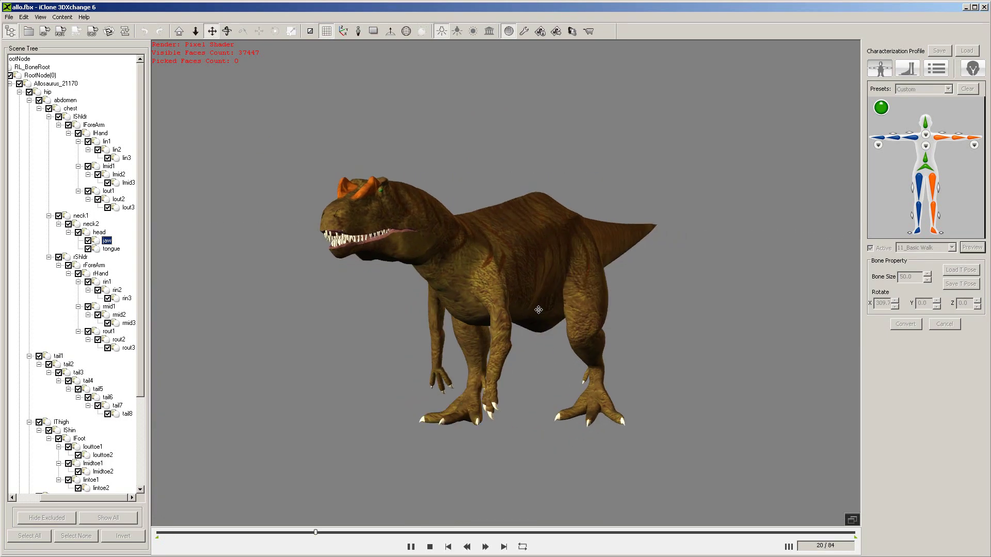
left_click_drag(529, 318, 464, 330)
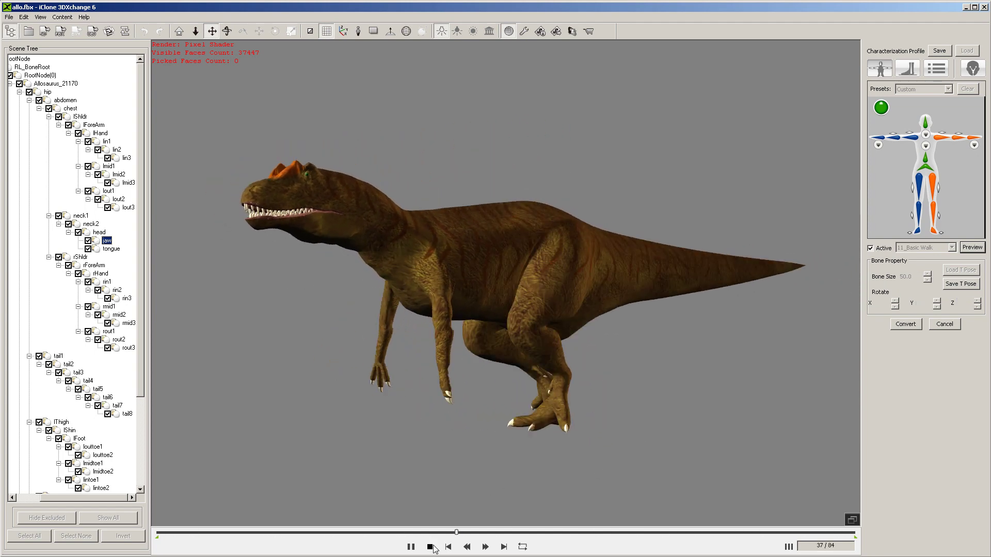
left_click(430, 546)
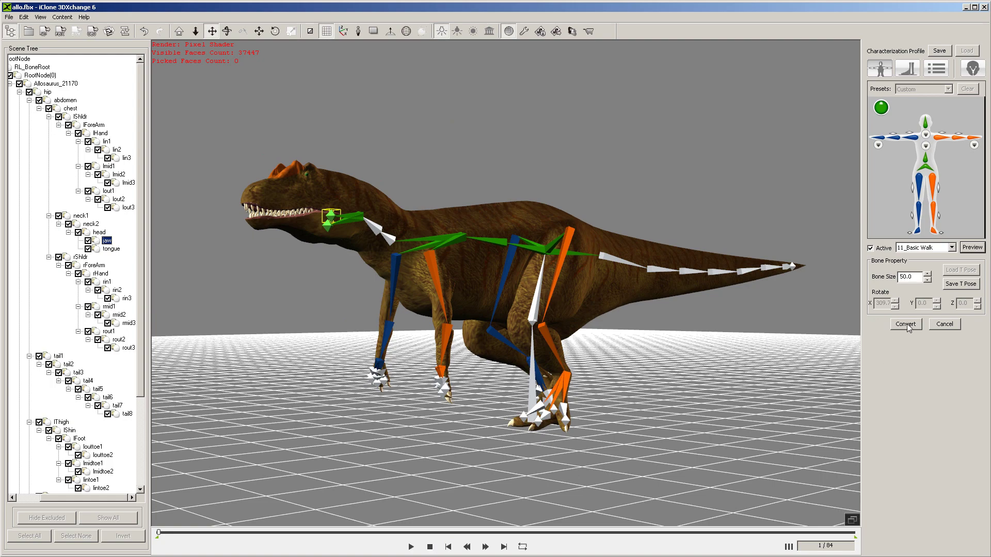
left_click_drag(530, 266, 738, 209)
On the Assign Bone Tags page, tag jaw as the Jaw bone and tongue as an extended Face bone
left_click(973, 71)
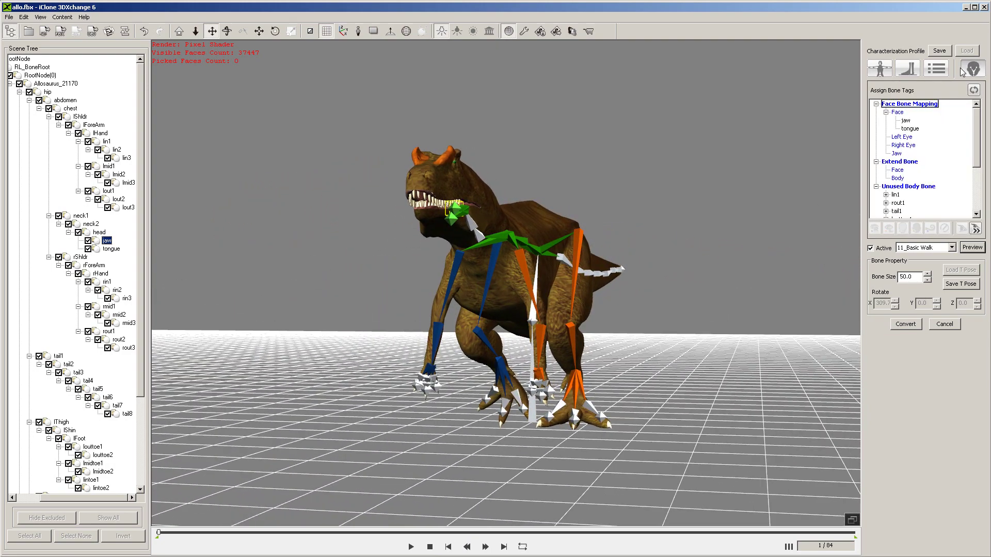
left_click(870, 248)
left_click(871, 249)
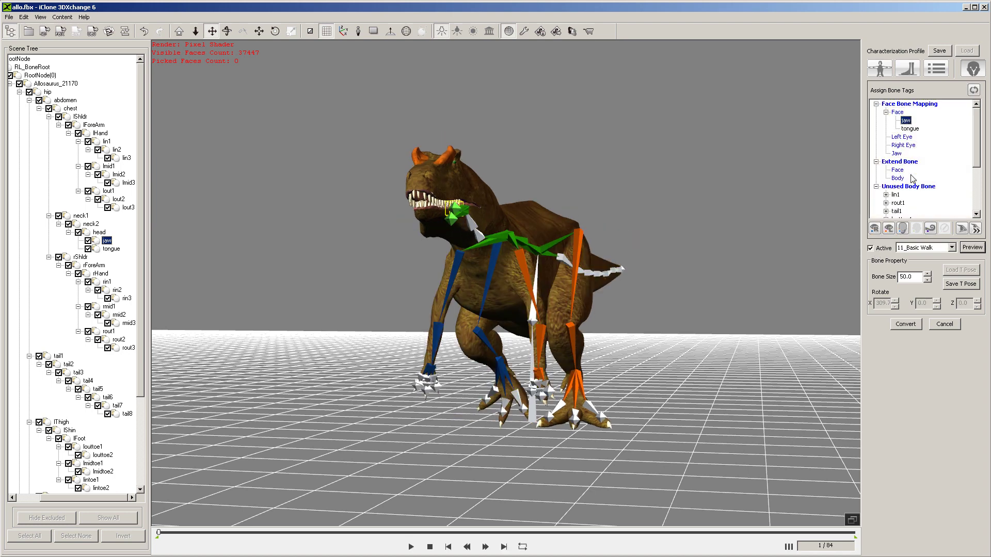
left_click(900, 227)
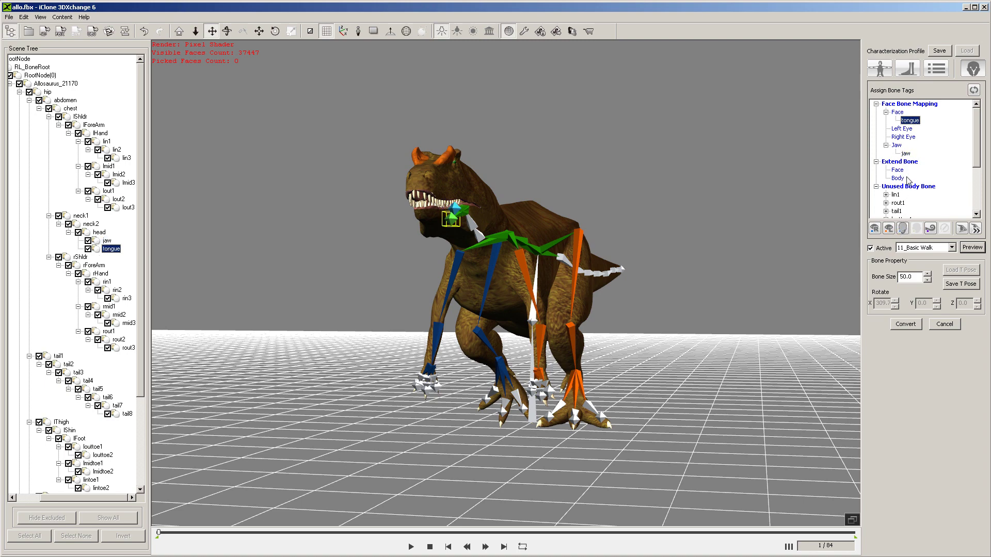
left_click(932, 229)
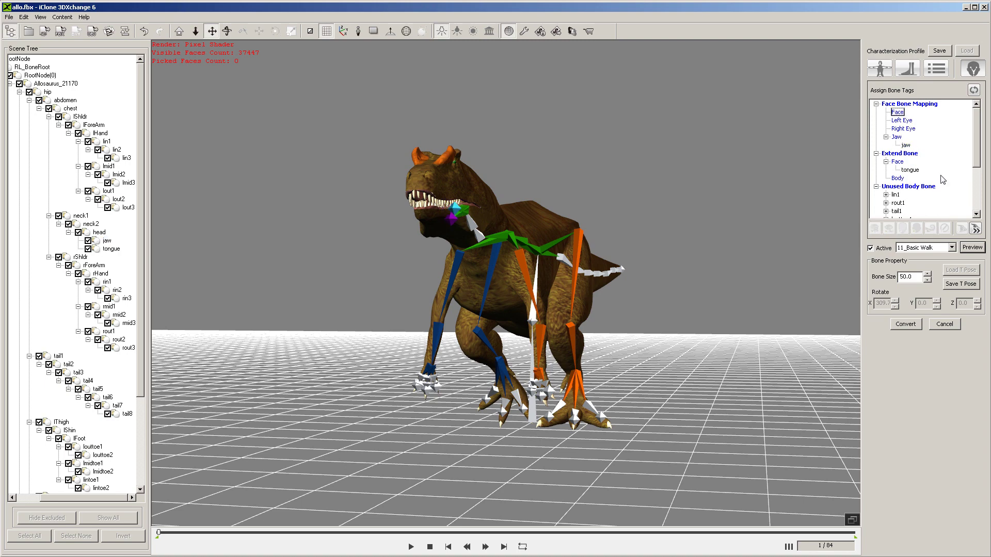
Tag tail1 as an extended Body bone and play the walk preview again
right_click_drag(640, 310, 468, 313)
left_click(630, 257)
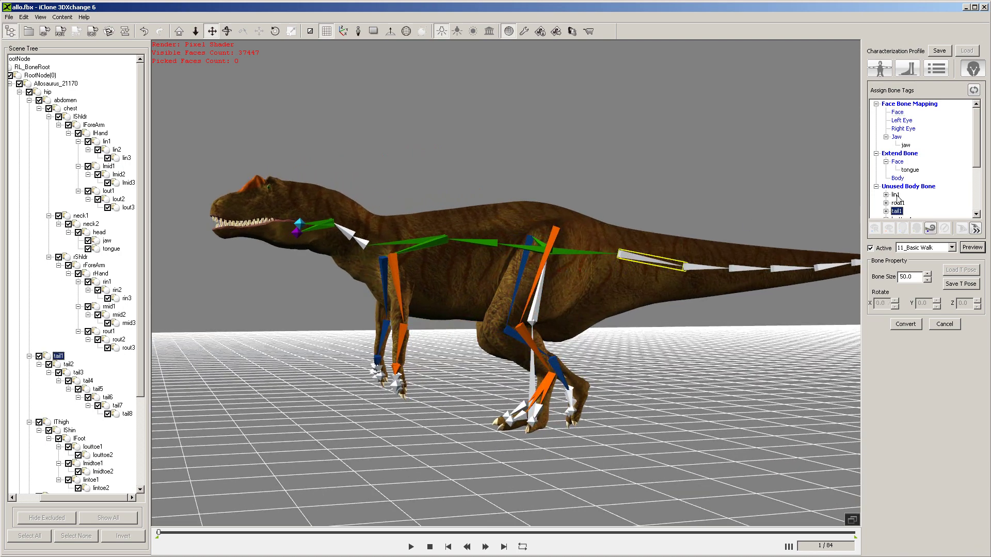
left_click(930, 228)
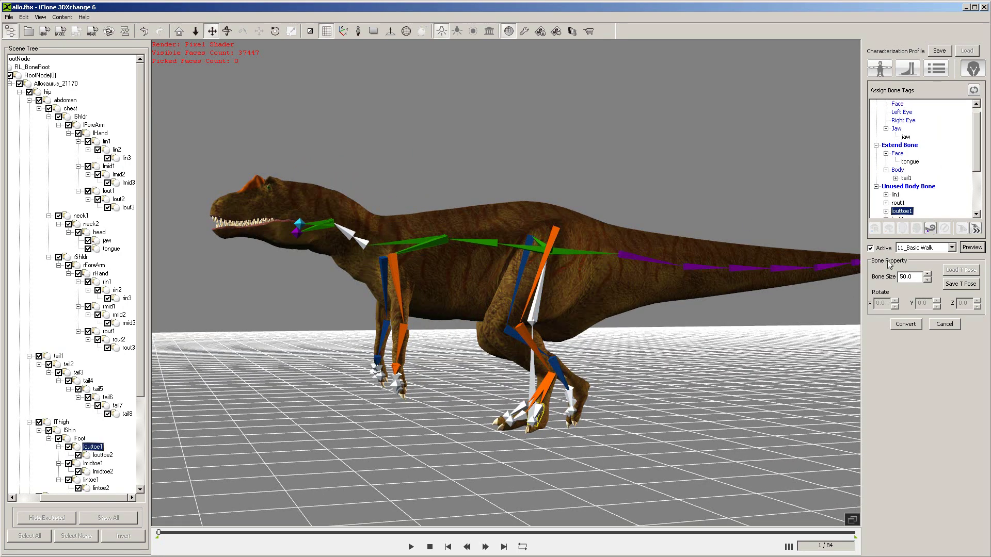
left_click_drag(977, 149, 977, 189)
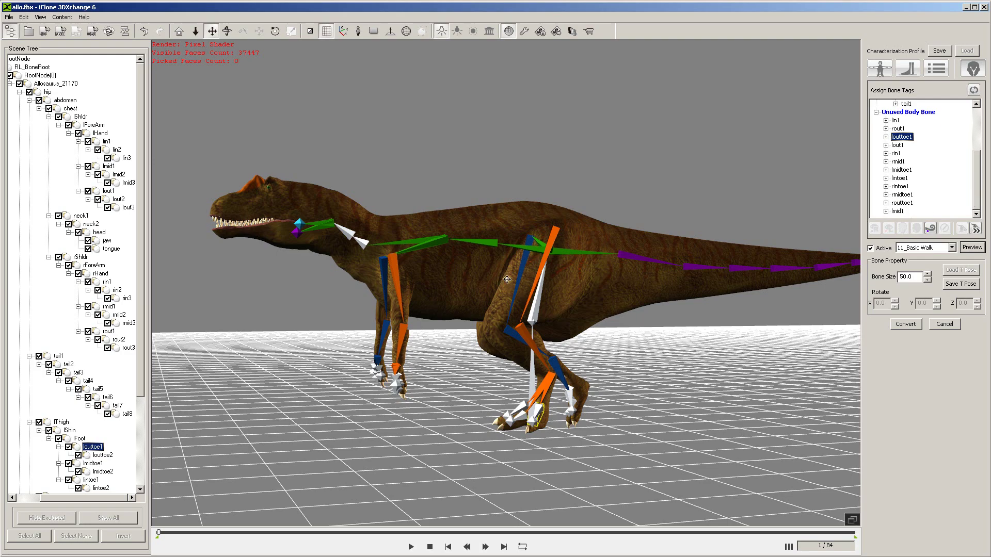
right_click_drag(512, 277, 600, 166)
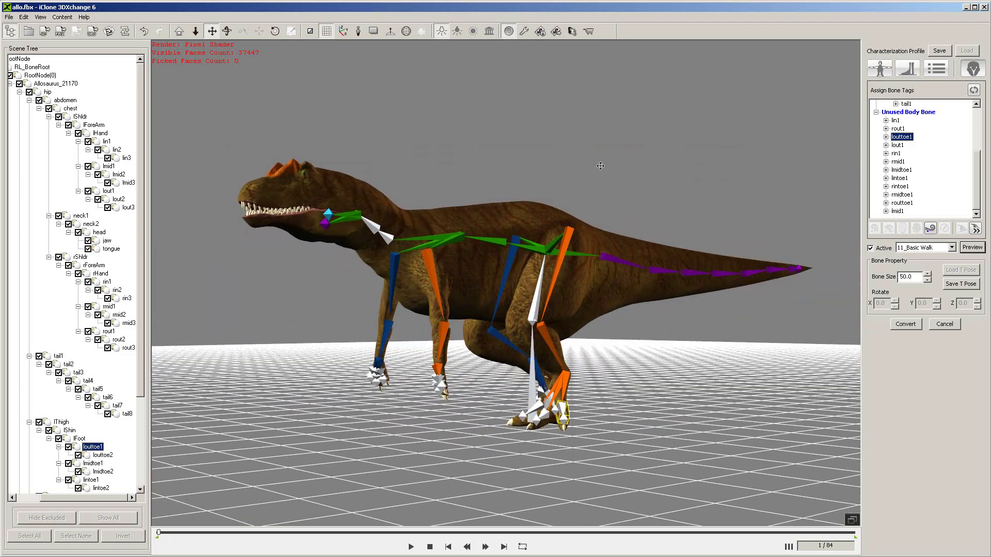
left_click(965, 245)
Stop the preview, convert the Allosaurus, and apply it to iClone
right_click_drag(623, 323, 663, 319)
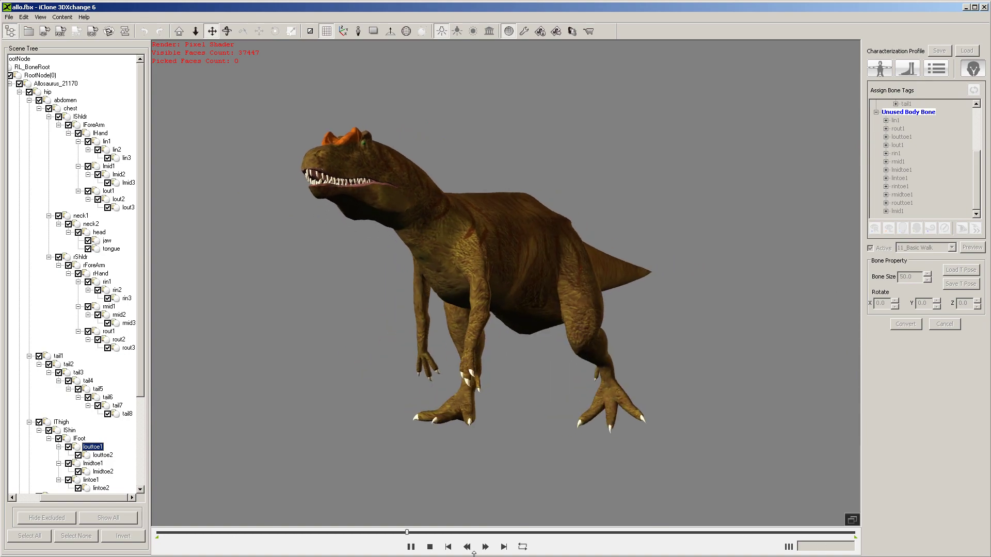
left_click(430, 547)
left_click(904, 324)
right_click_drag(731, 358, 704, 490)
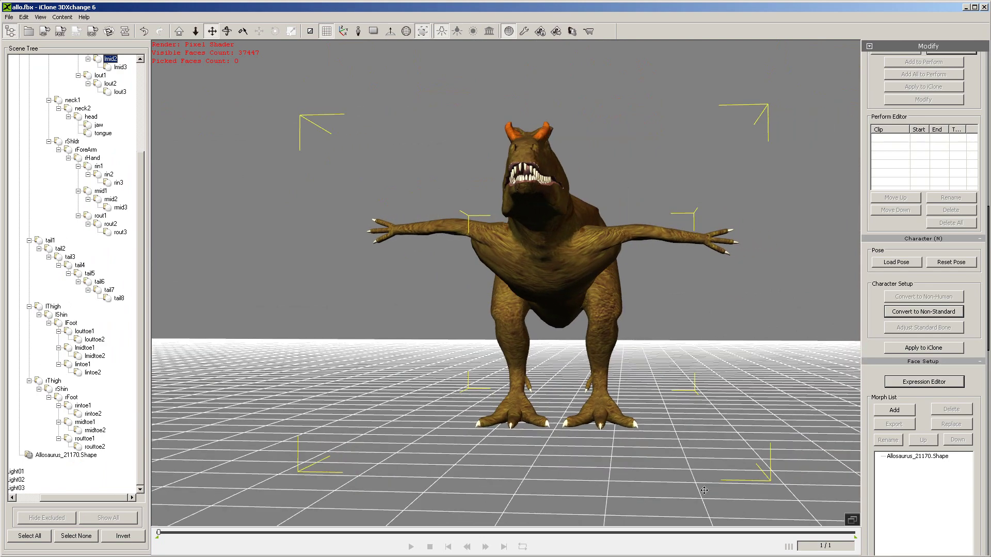
left_click(900, 350)
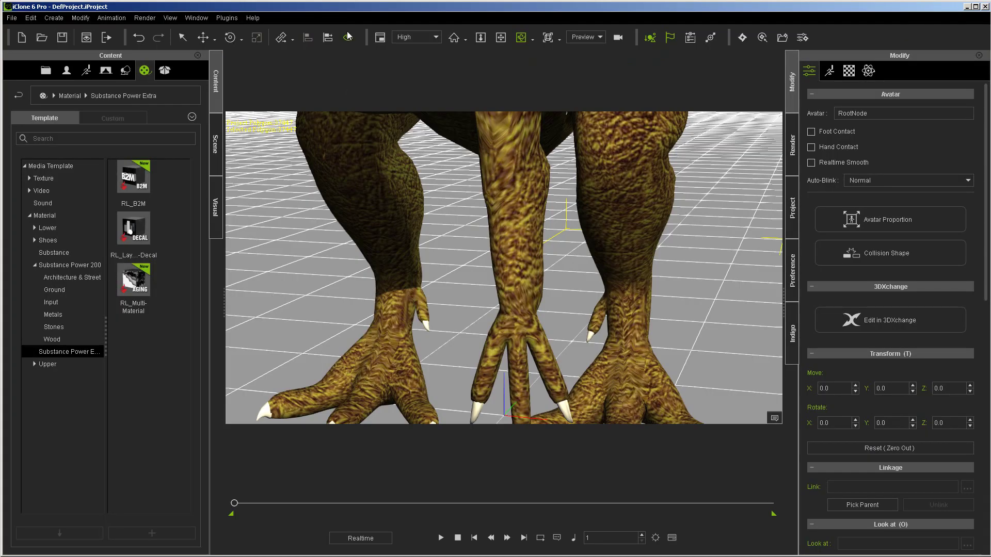
Reset the camera to a side view and preview two basic walk presets in Motion Puppet
left_click(453, 38)
scroll(437, 204, "up", 5)
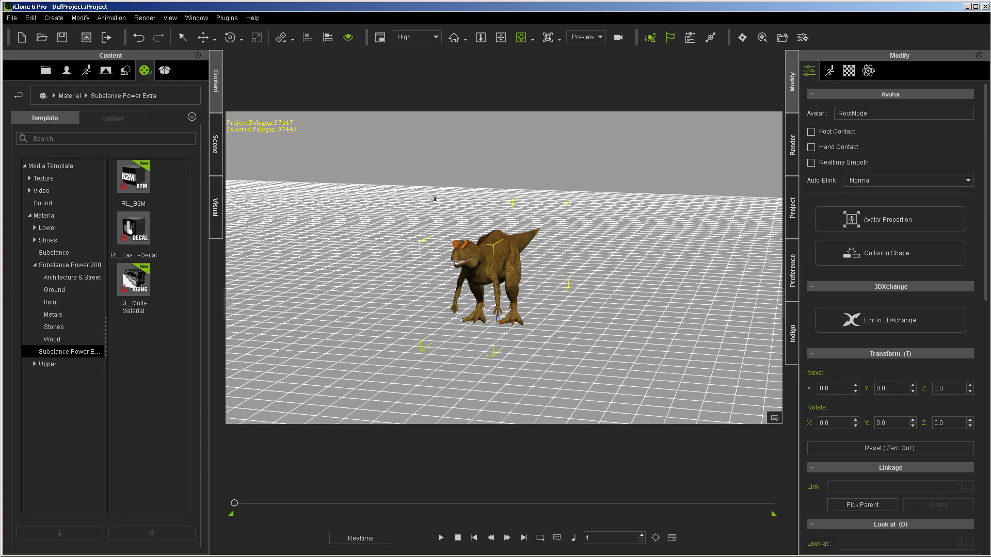
right_click_drag(438, 204, 341, 159)
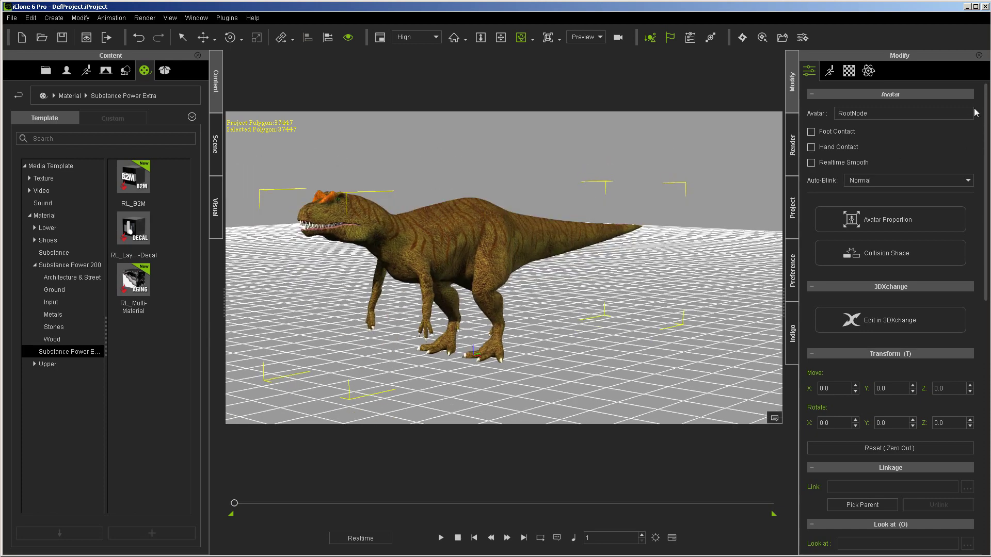
left_click(829, 71)
left_click(891, 128)
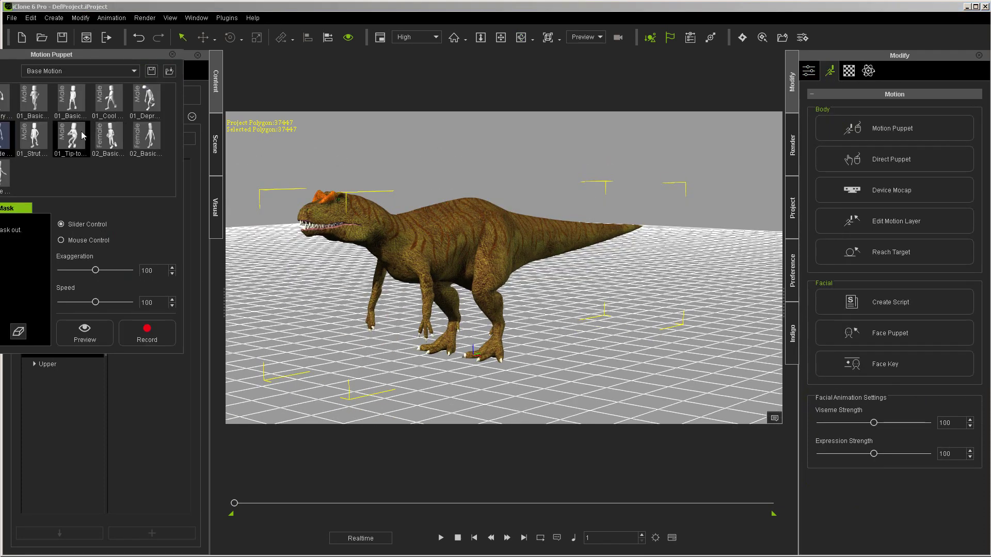
left_click(34, 98)
left_click(93, 339)
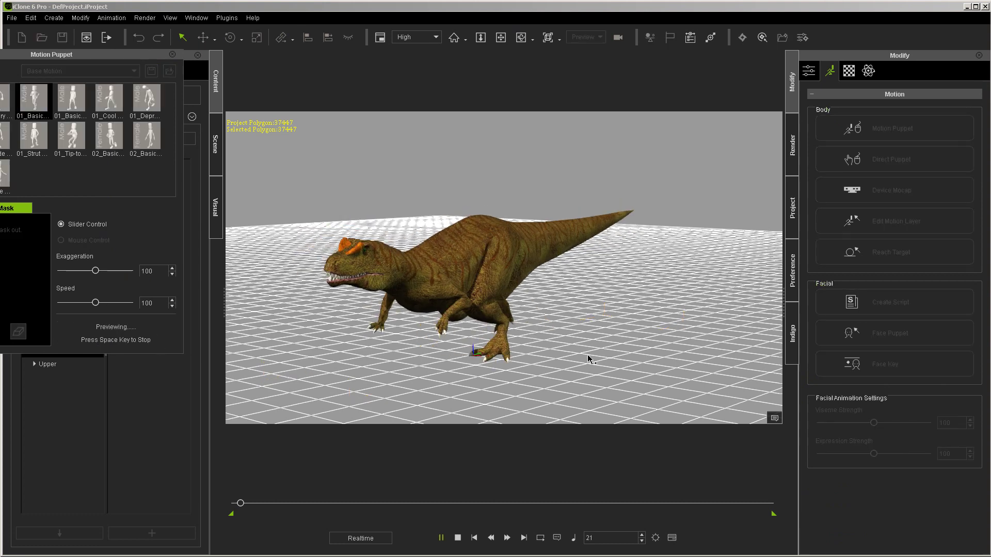
left_click(71, 98)
left_click(84, 333)
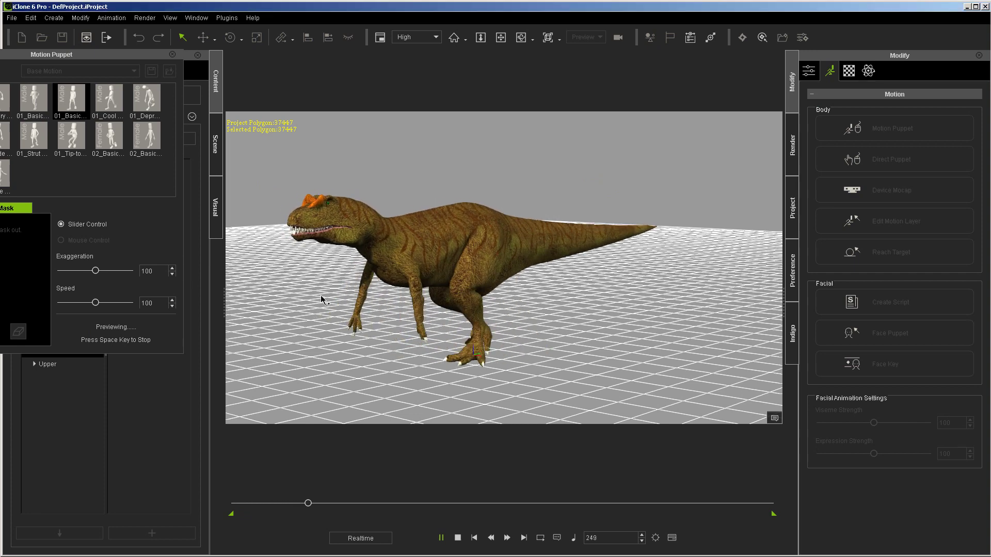
key("space")
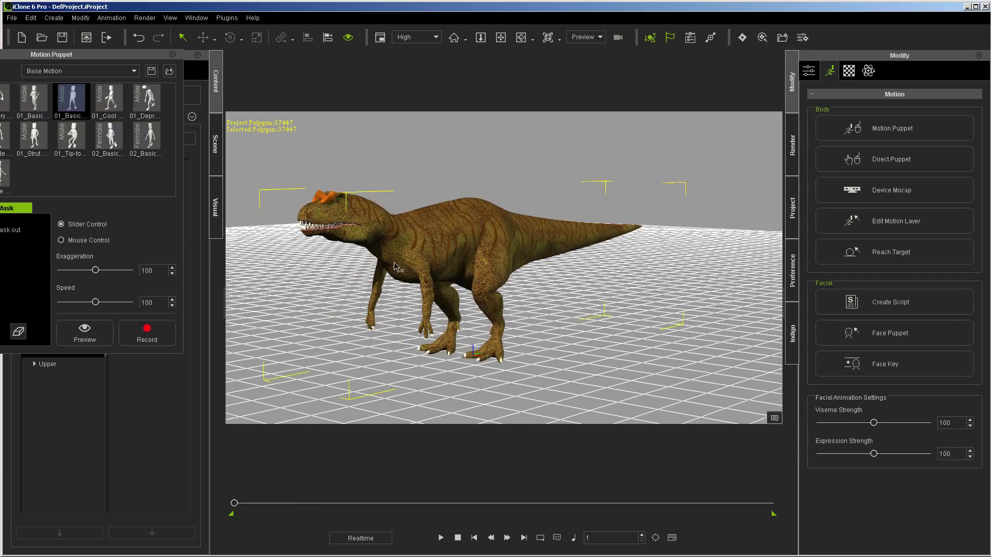
left_click(173, 54)
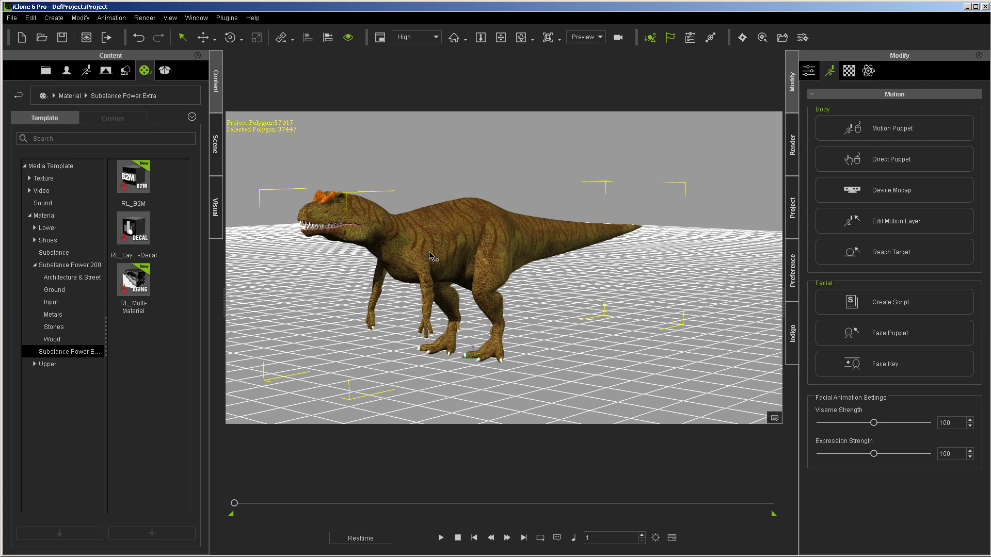
Record a puppeted walk of about 351 frames and return the timeline to frame 1
left_click(870, 138)
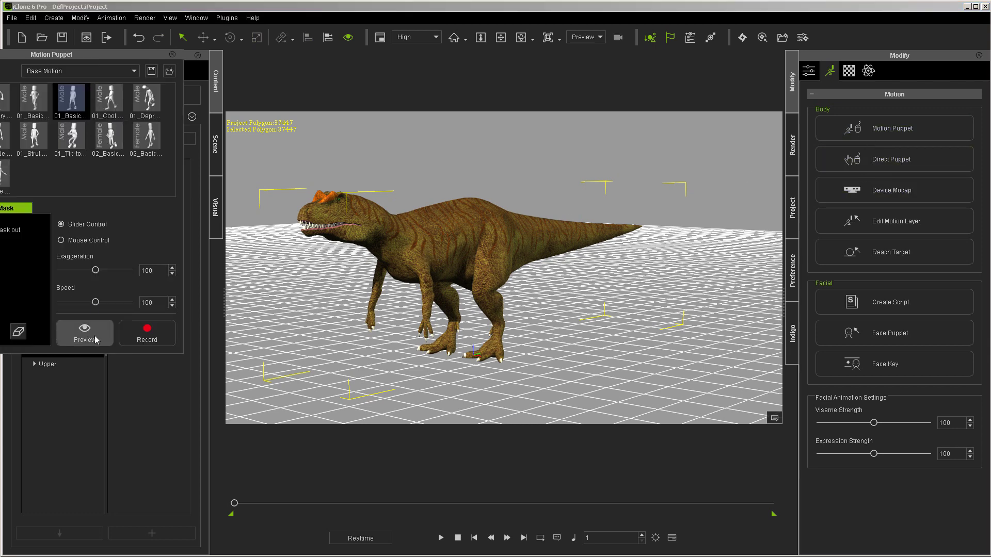
left_click(149, 338)
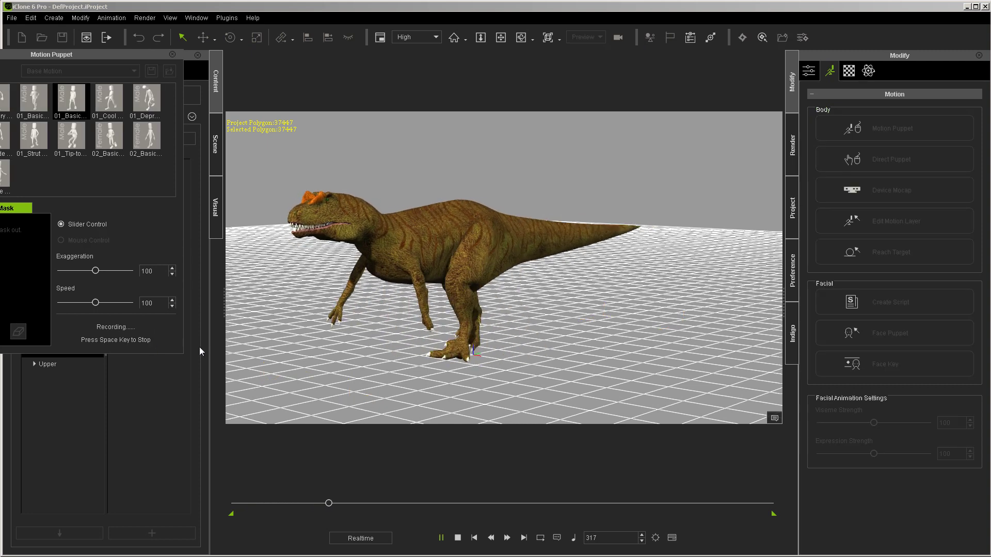
key("space")
left_click(172, 55)
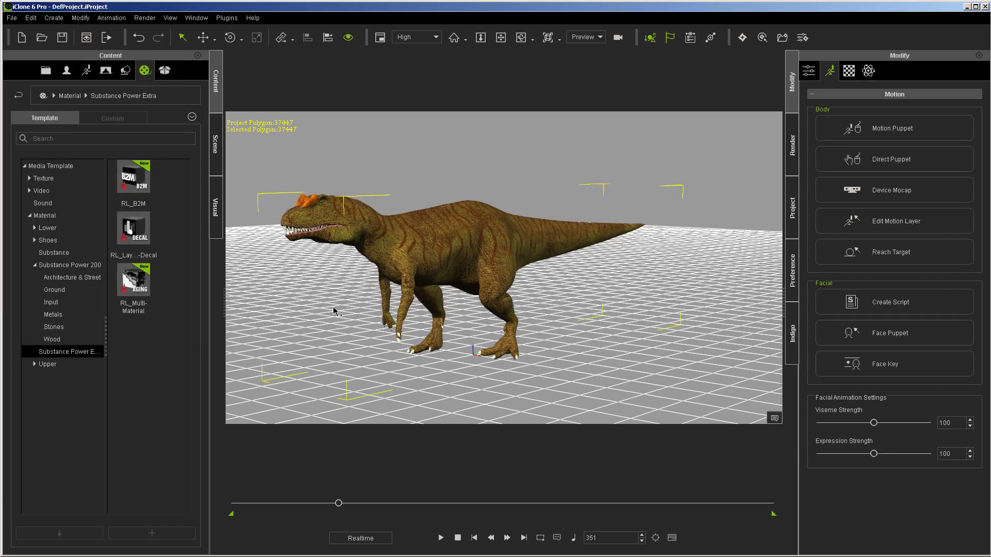
left_click(475, 539)
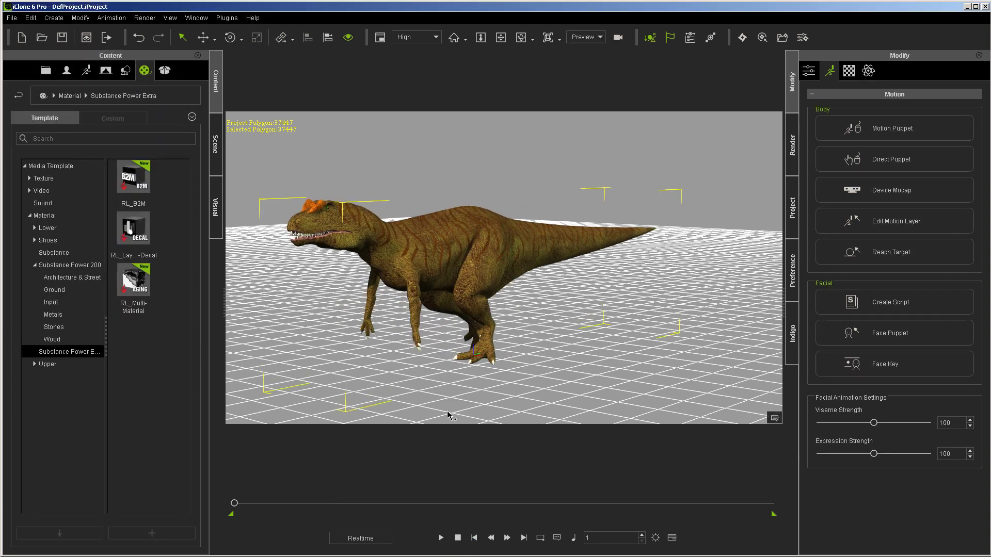
Rotate the chest upright and tip the head down, then enable Bone Edit Mode and its settings
left_click_drag(133, 95, 227, 76)
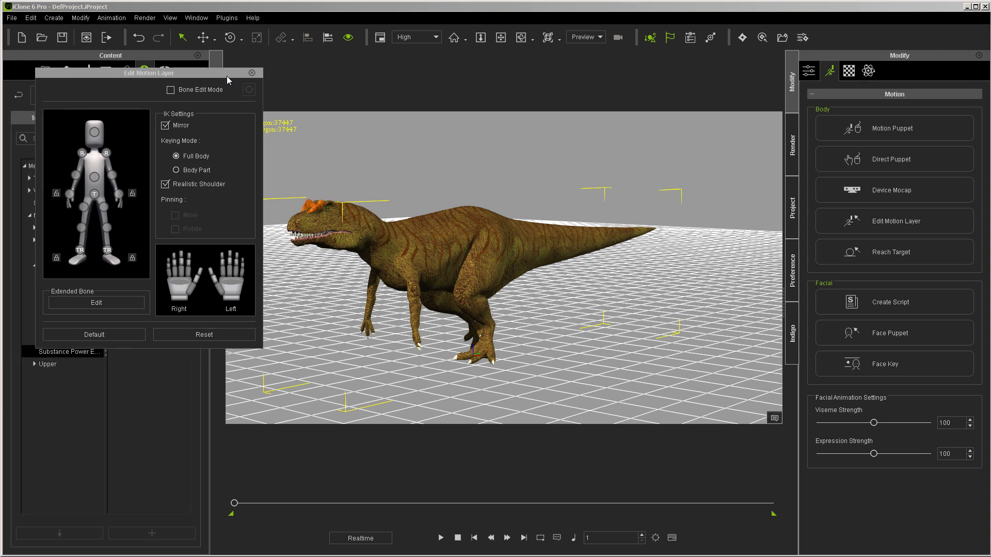
left_click(95, 195)
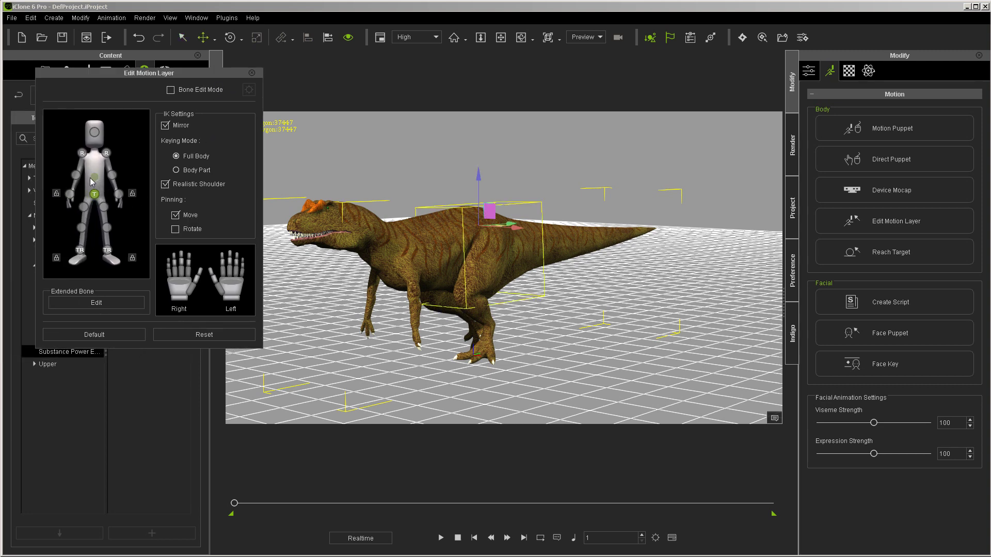
left_click(93, 178)
left_click(230, 38)
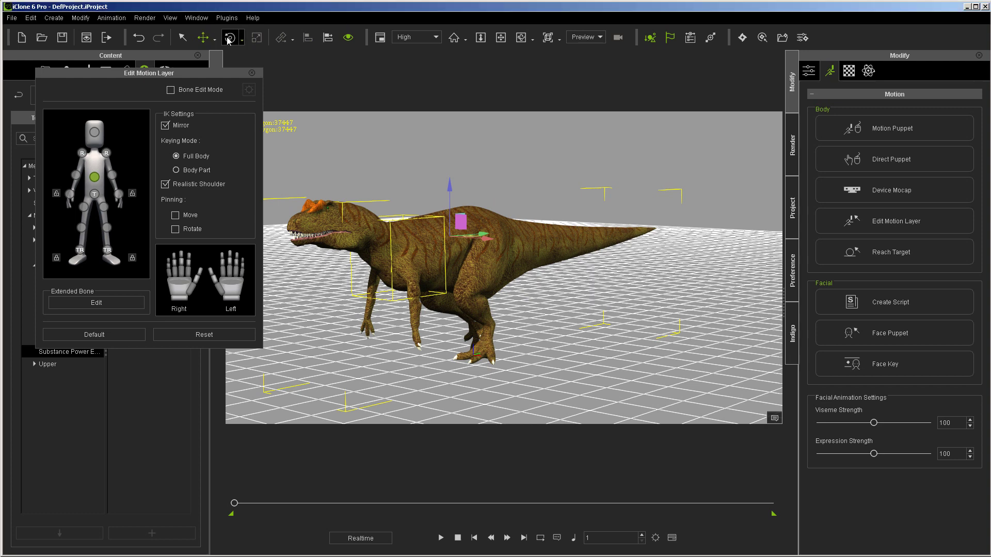
left_click_drag(416, 232, 419, 289)
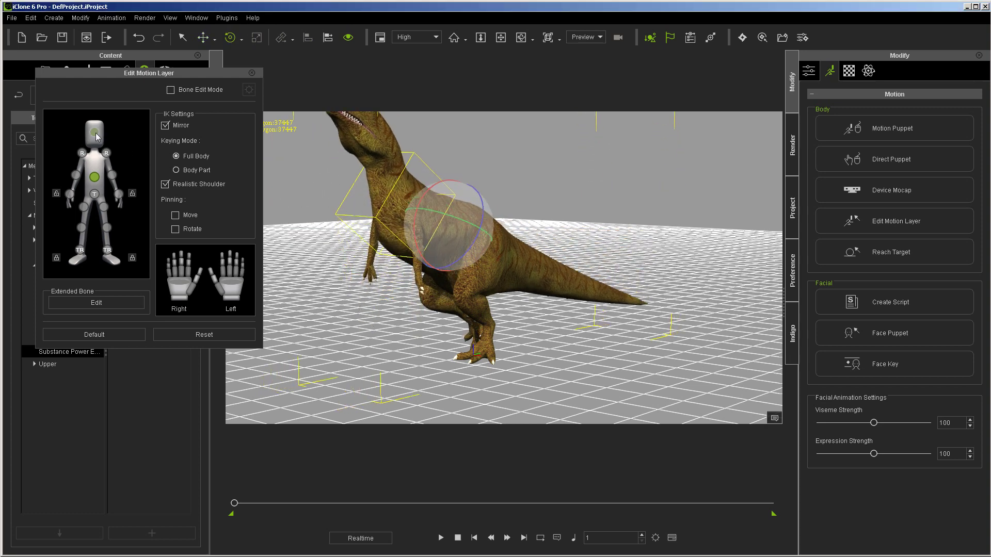
left_click(95, 132)
left_click_drag(350, 173, 354, 200)
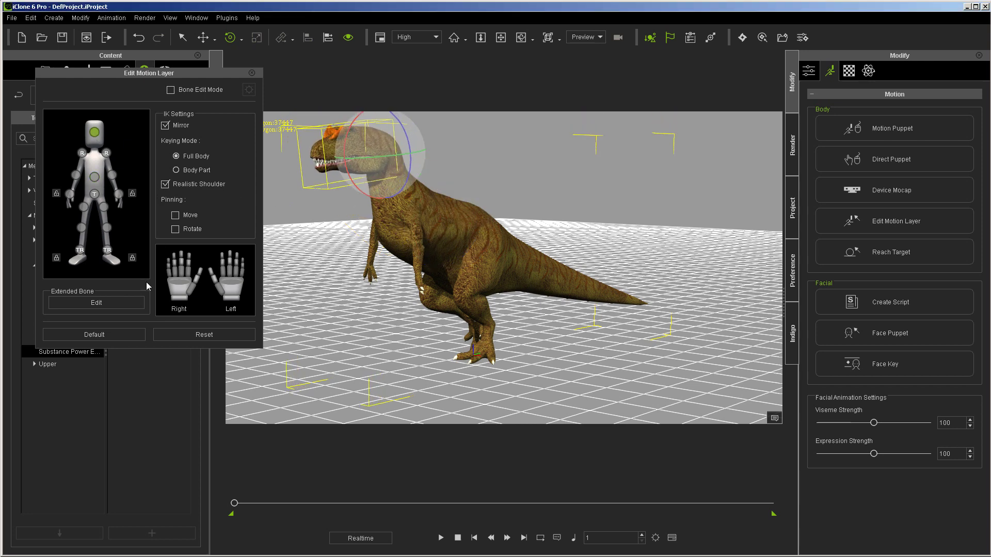
left_click(170, 90)
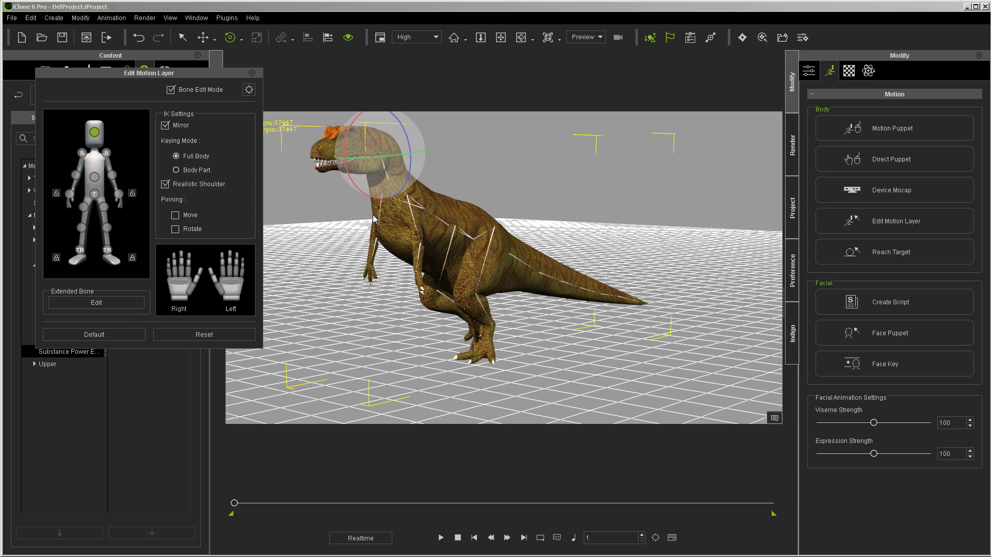
left_click(249, 90)
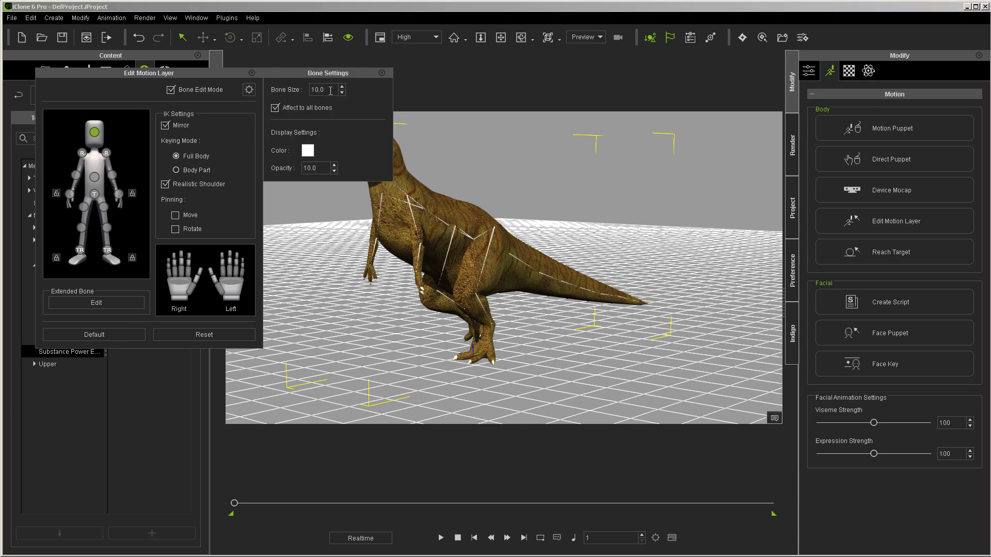
Set the skeleton Bone Size to 50 in Bone Settings
type("50")
key("Return")
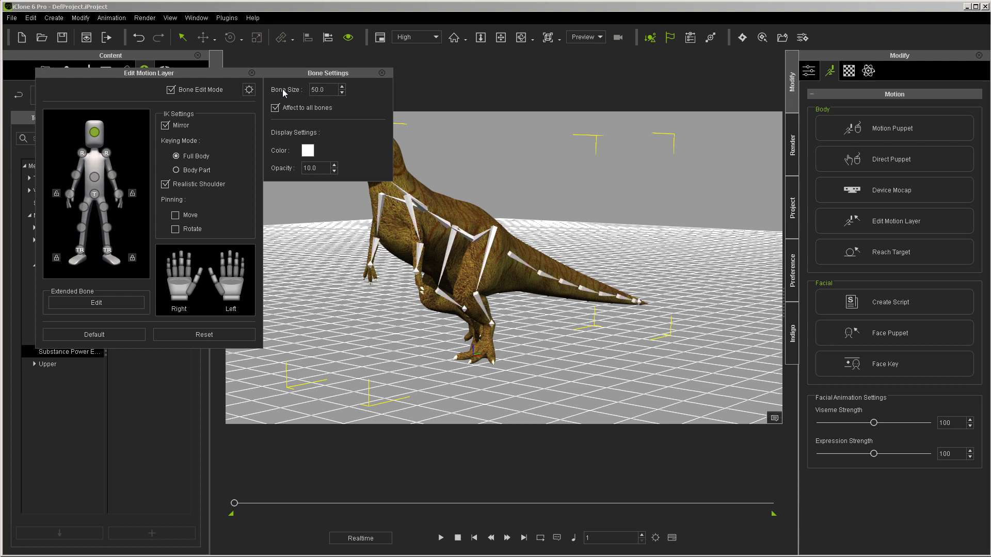
left_click(382, 72)
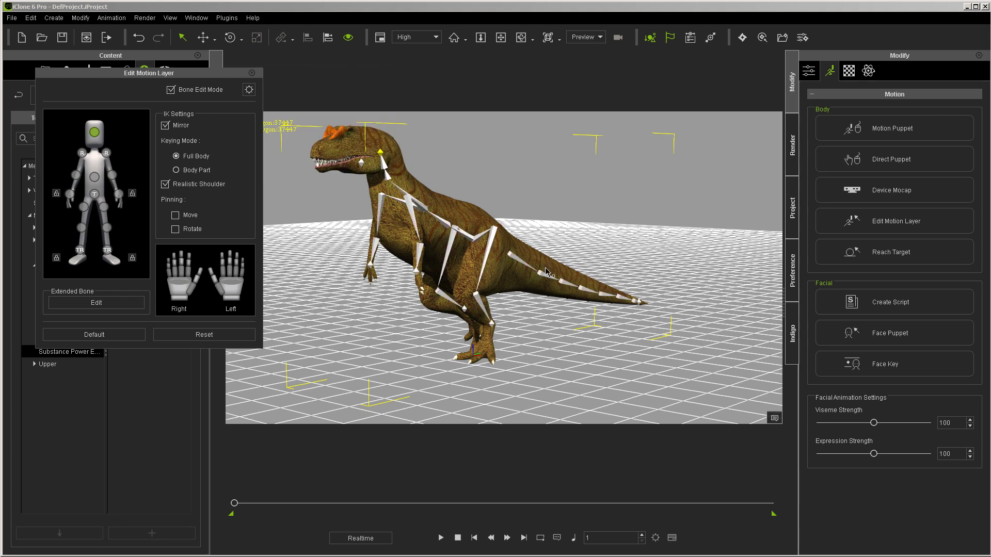
Rotate the tail bones from base to tip so the Allosaurus's tail curls upward
left_click(519, 262)
left_click(230, 37)
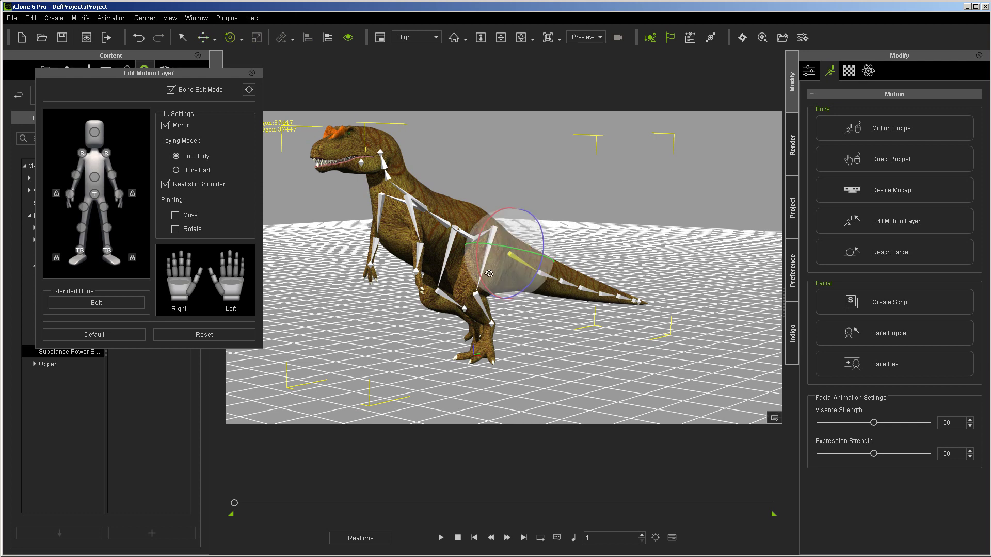
left_click_drag(479, 288, 552, 260)
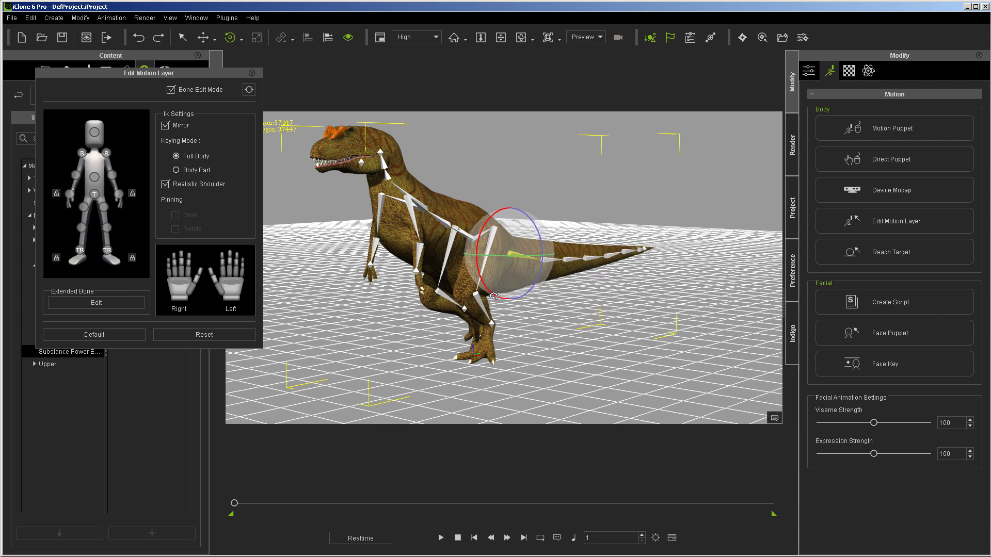
left_click(552, 261)
left_click_drag(503, 287, 612, 261)
left_click(588, 246)
left_click(622, 217)
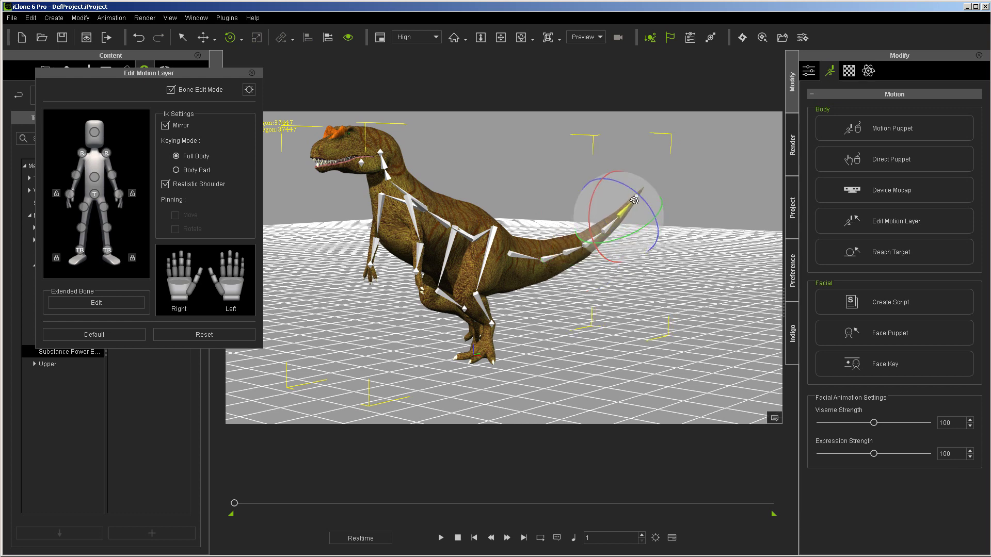
left_click(636, 196)
left_click_drag(623, 247, 597, 282)
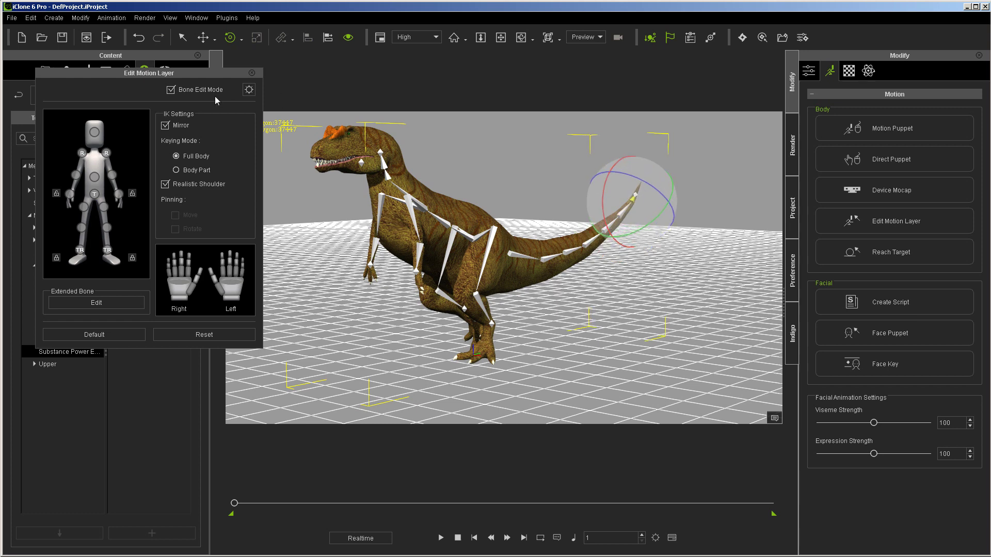
Leave motion layer editing and play back the raised-tail walk, stopping at frame 1
left_click(253, 73)
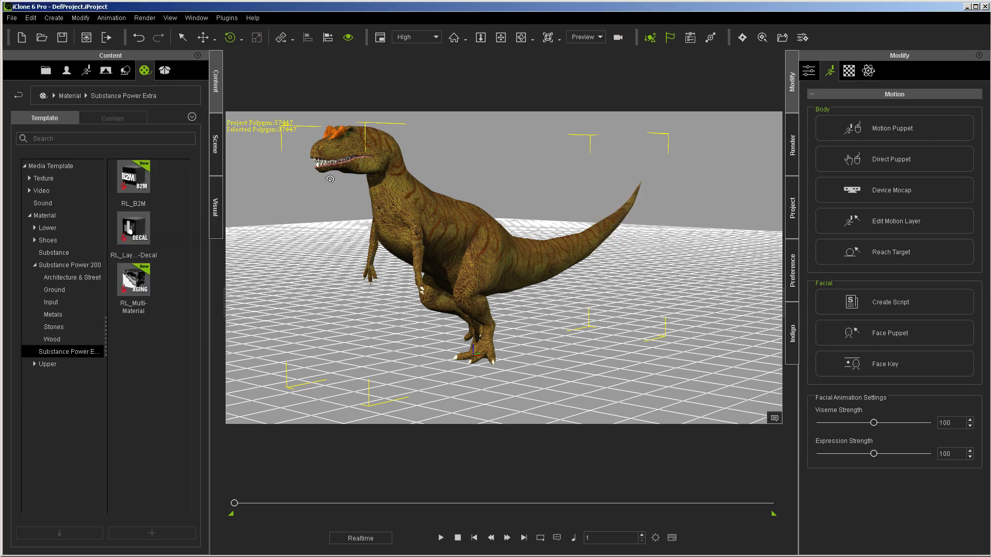
left_click(441, 538)
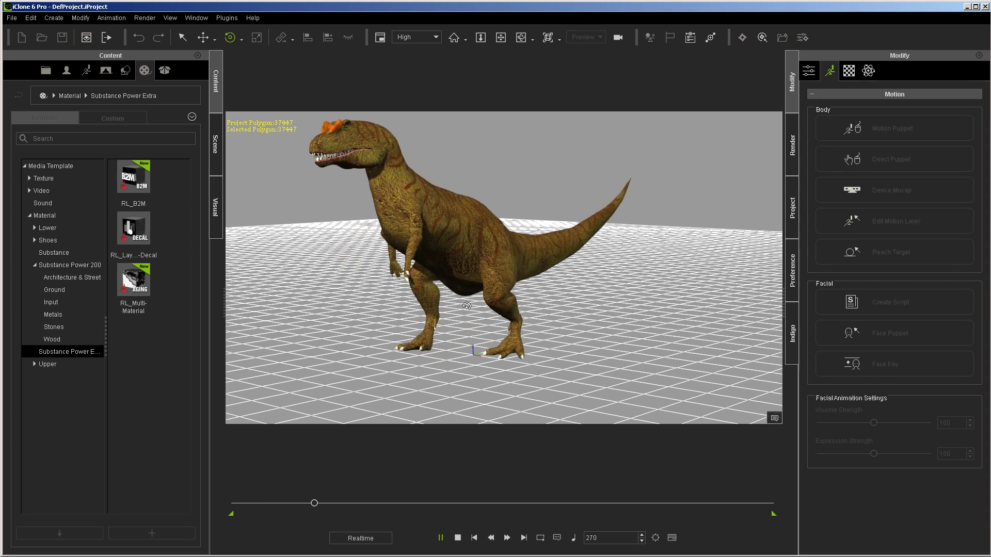
left_click(457, 538)
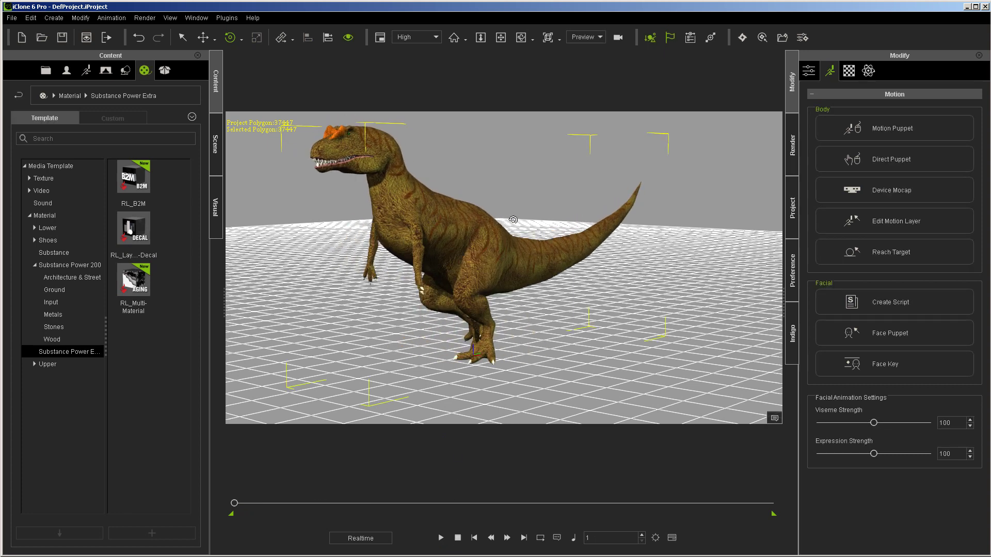